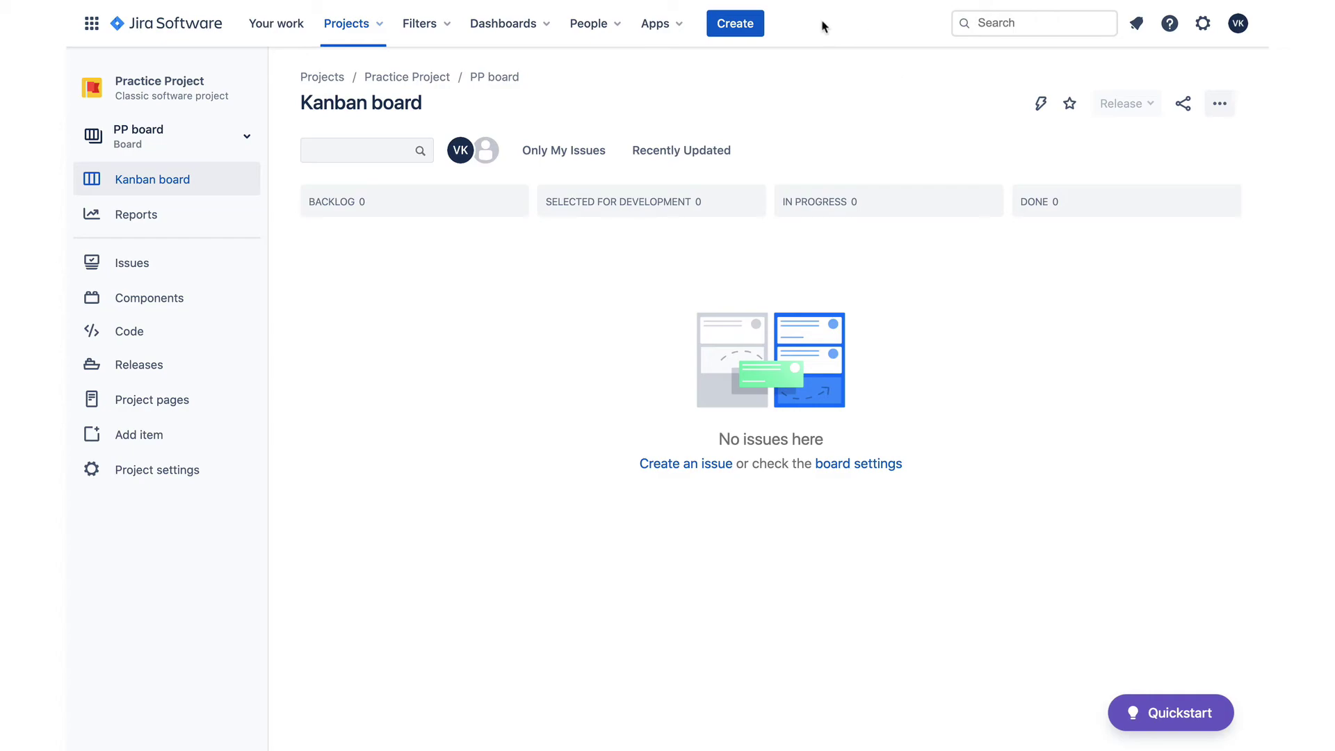
# - Start a new Epic with Epic Name and Summary both 'User Authentication'
pyautogui.click(735, 27)
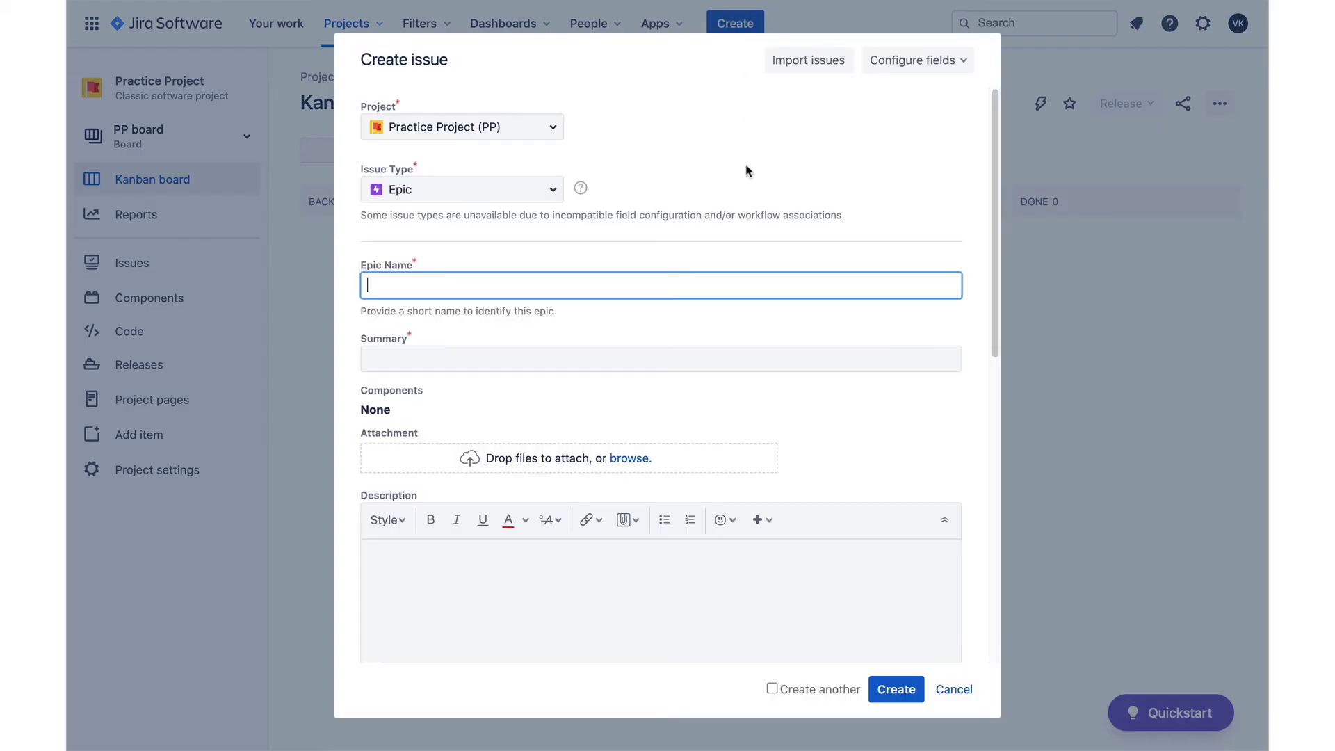
pyautogui.click(557, 191)
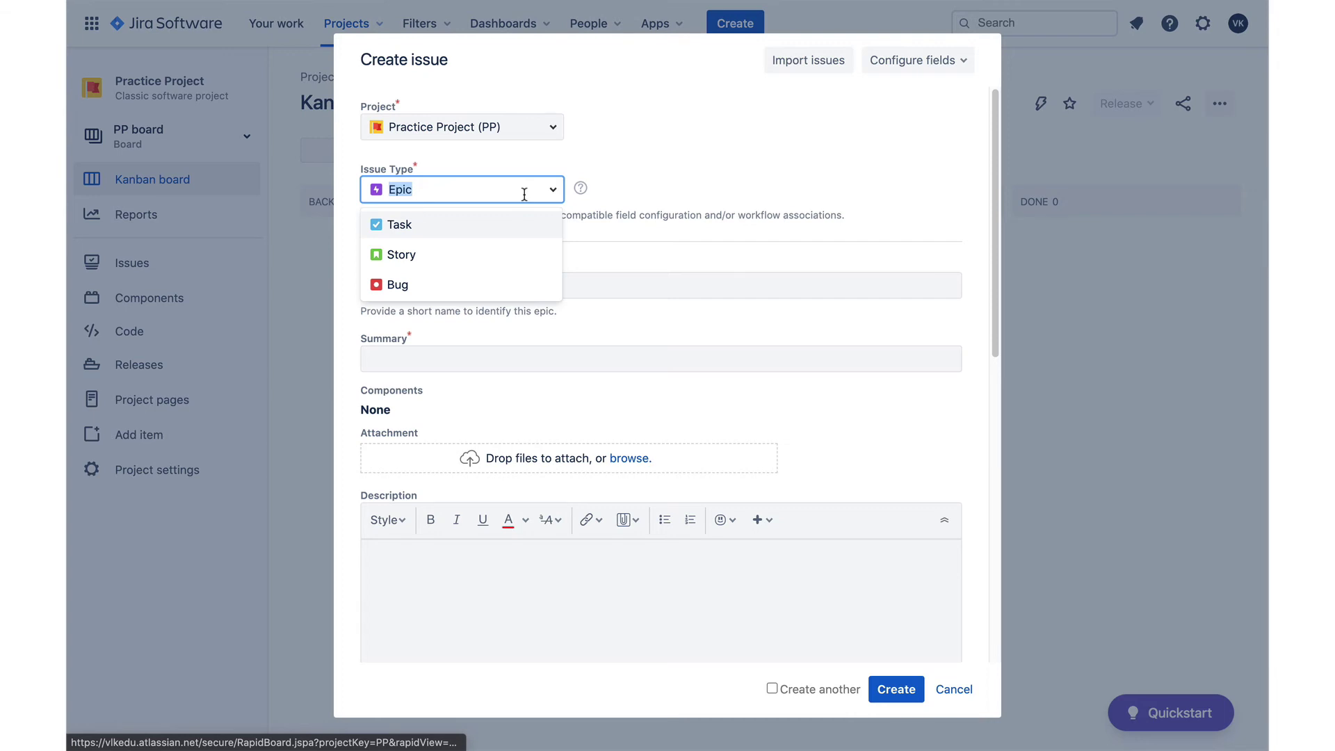
pyautogui.click(611, 182)
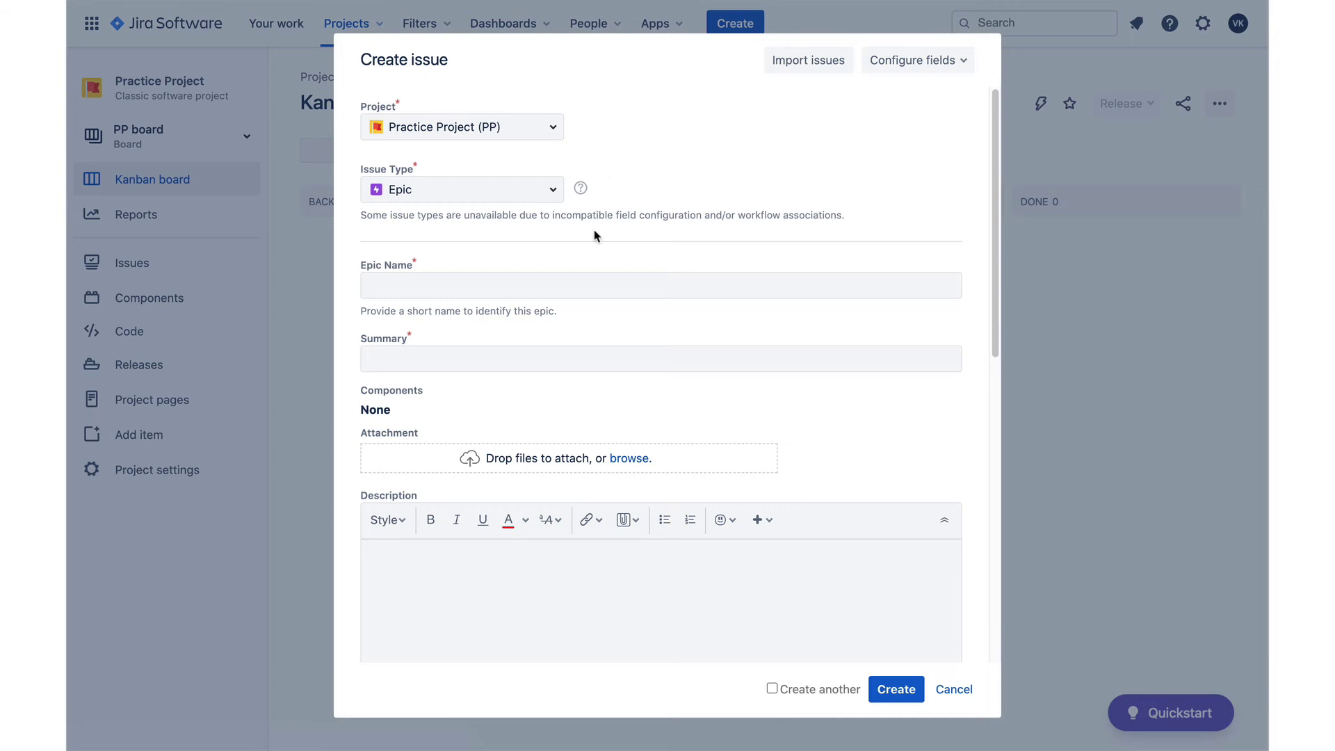
pyautogui.click(536, 281)
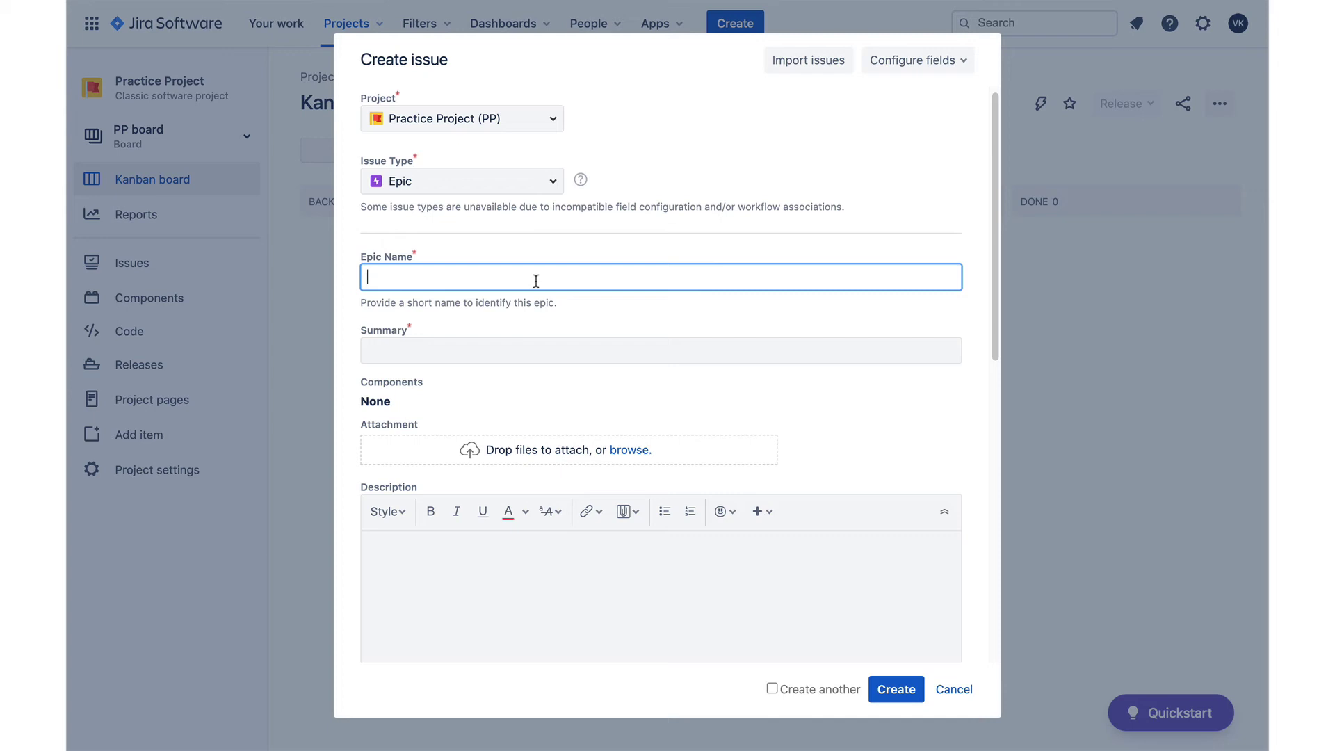
pyautogui.write('User Authentication')
pyautogui.click(519, 347)
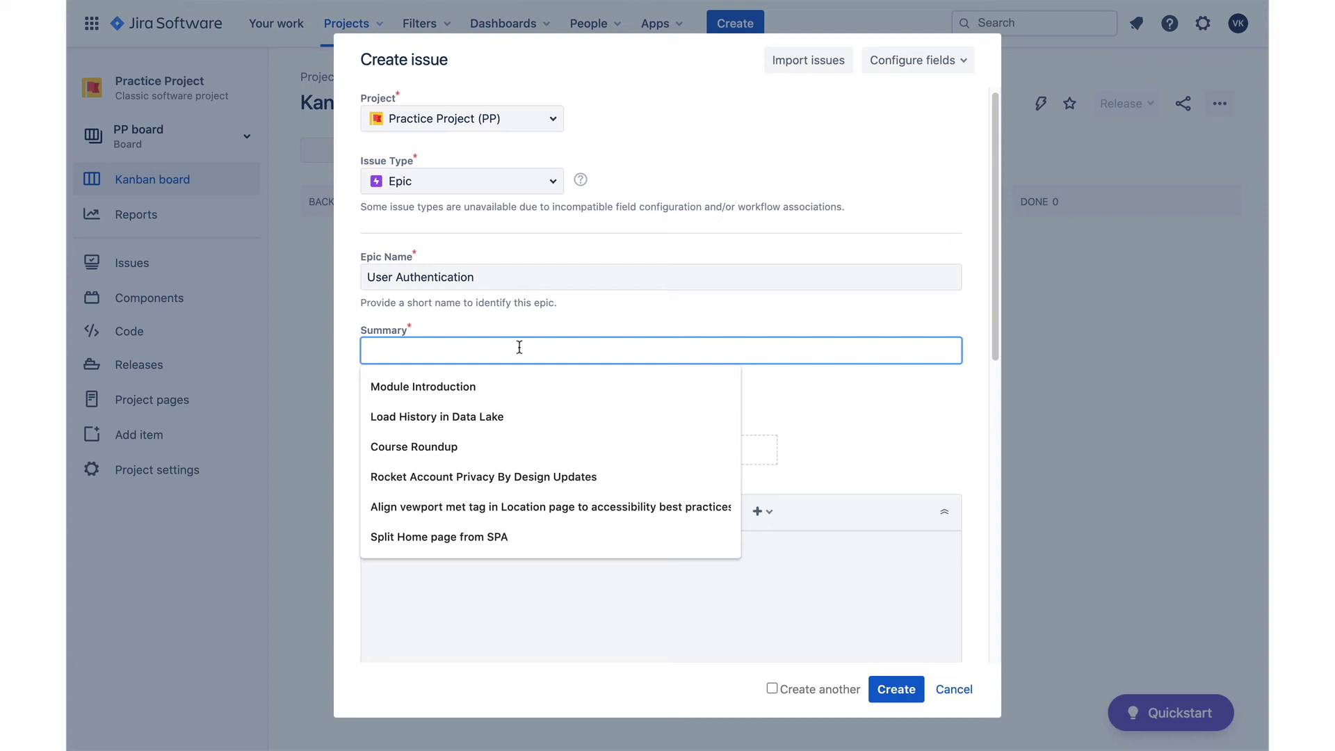
pyautogui.write('User Authentication')
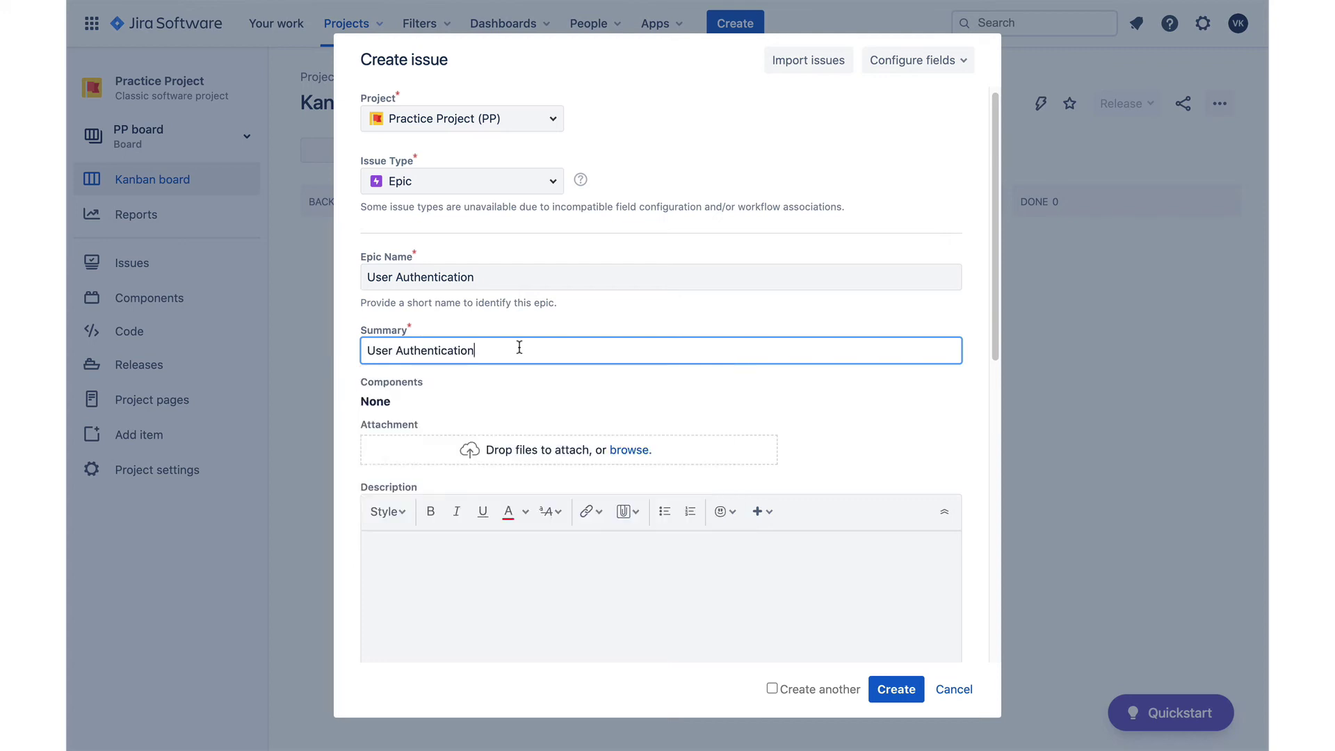
pyautogui.click(827, 554)
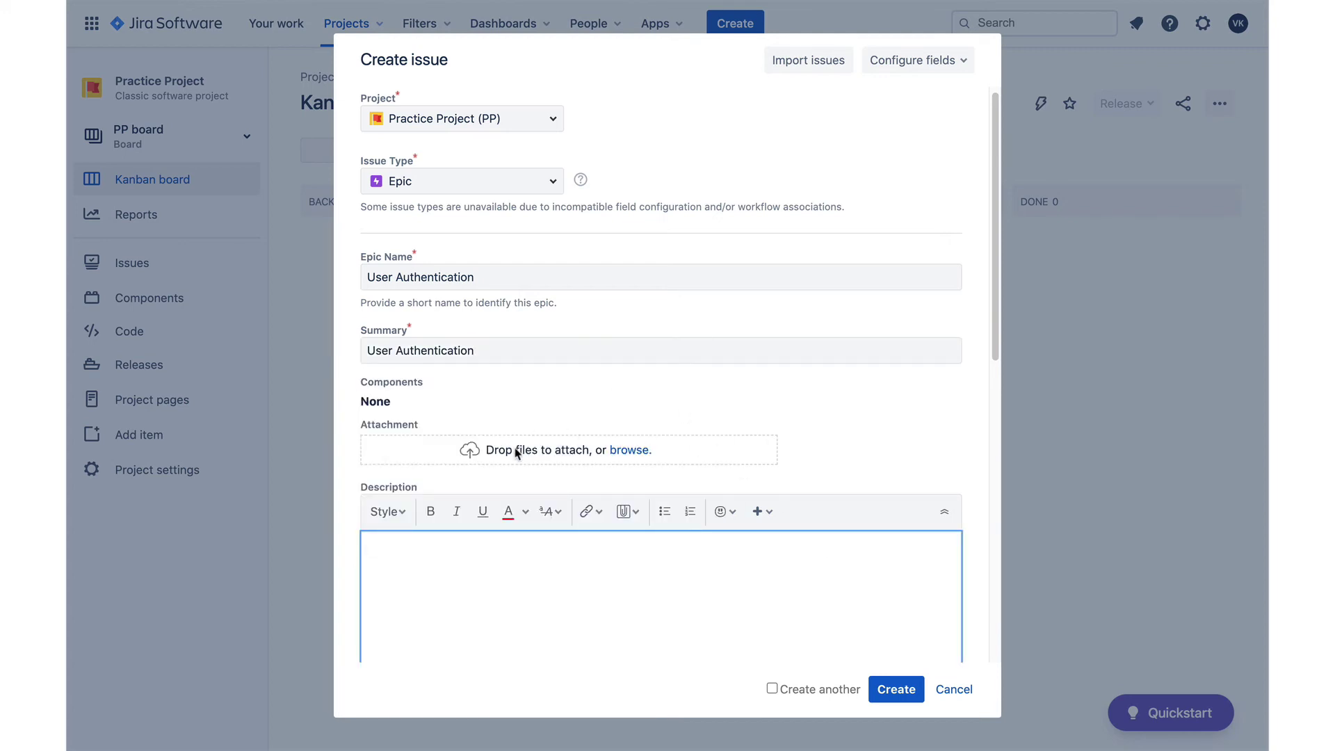
# - Scroll down through the remaining fields of the Epic form
pyautogui.scroll(-3, 517, 452)
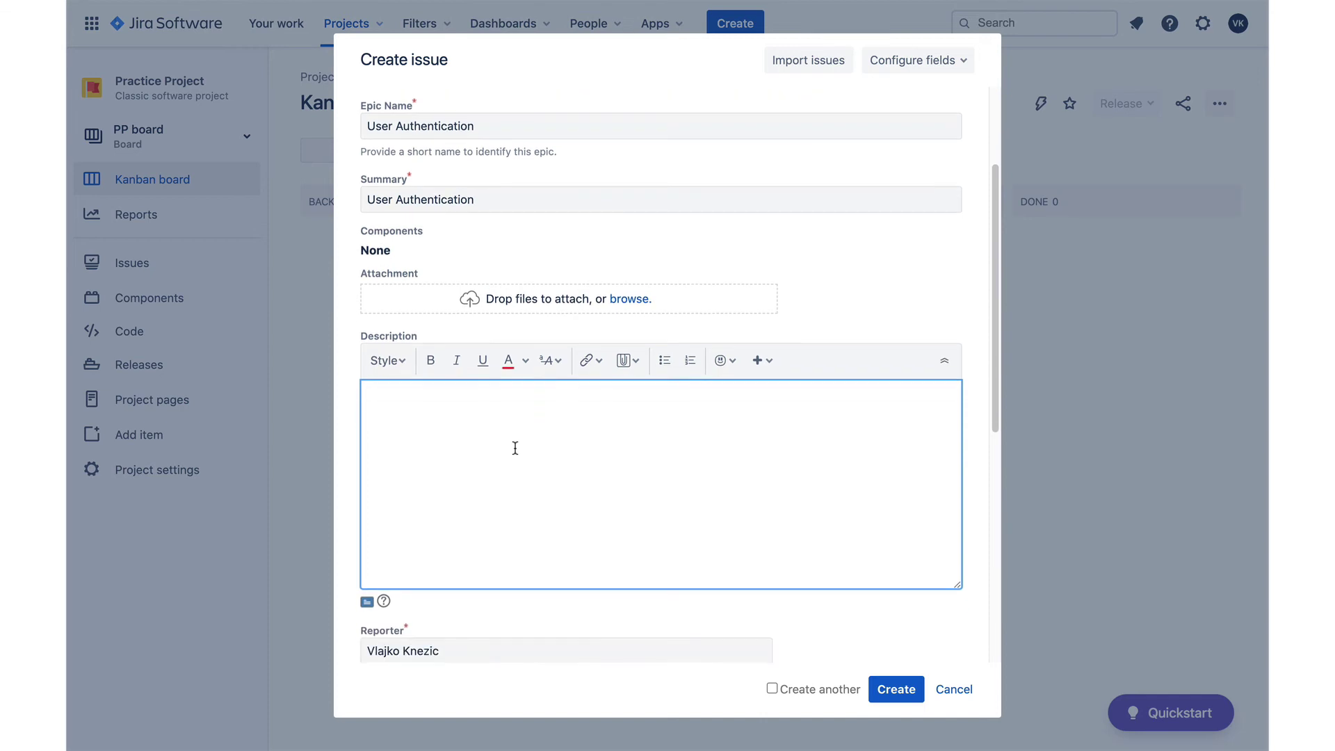
pyautogui.scroll(-2, 516, 448)
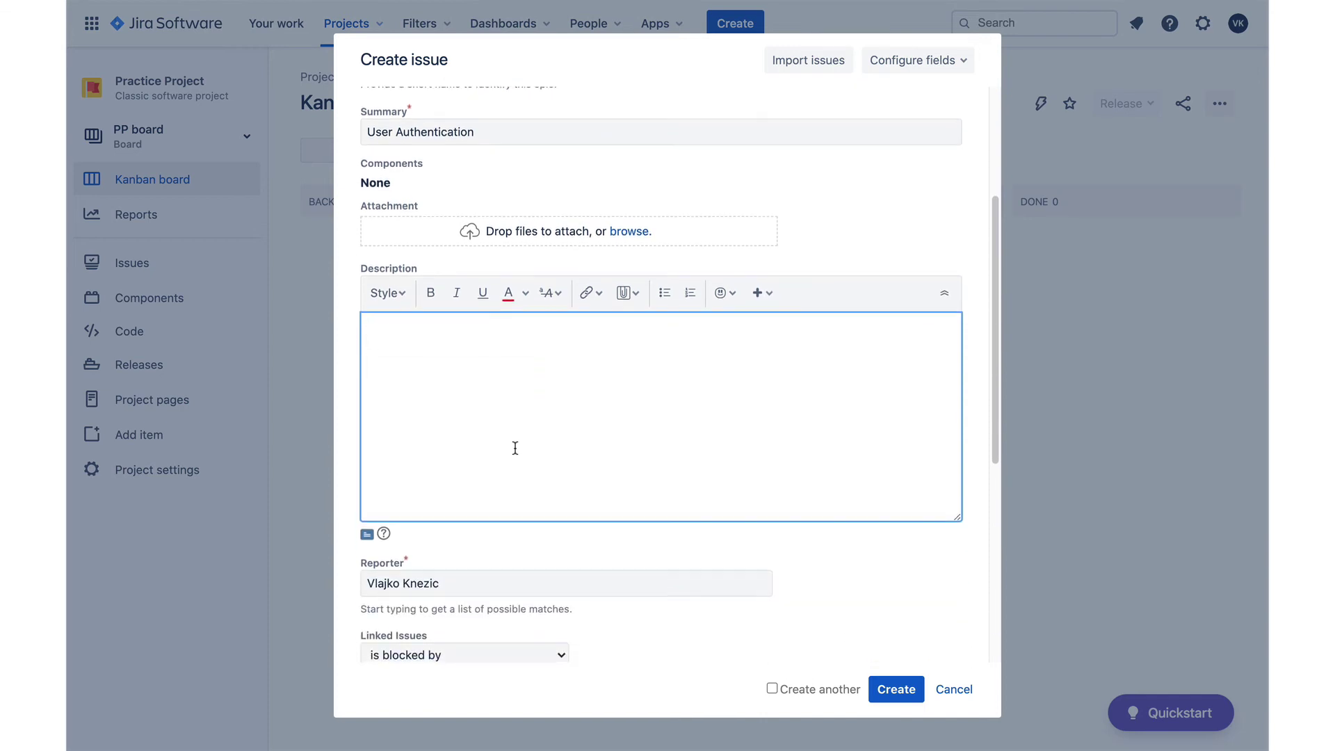
pyautogui.scroll(-3, 515, 448)
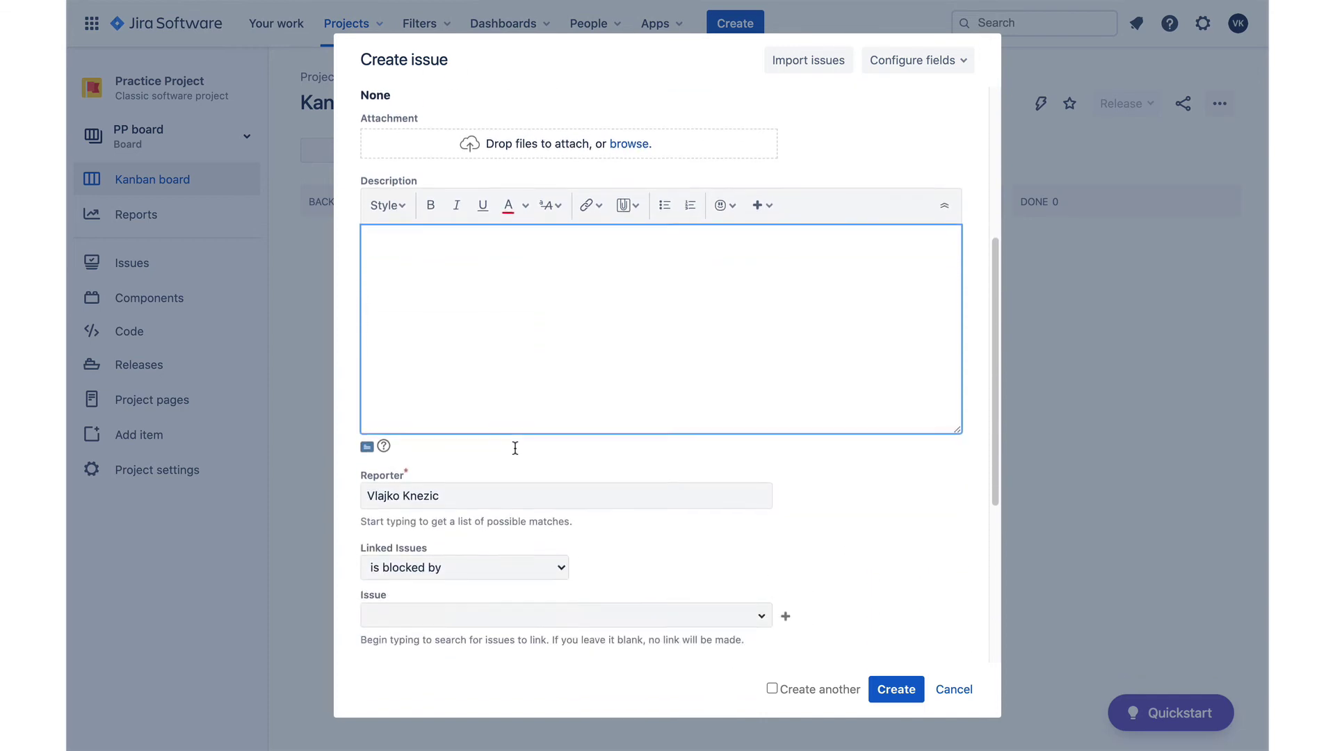
pyautogui.scroll(-1, 516, 453)
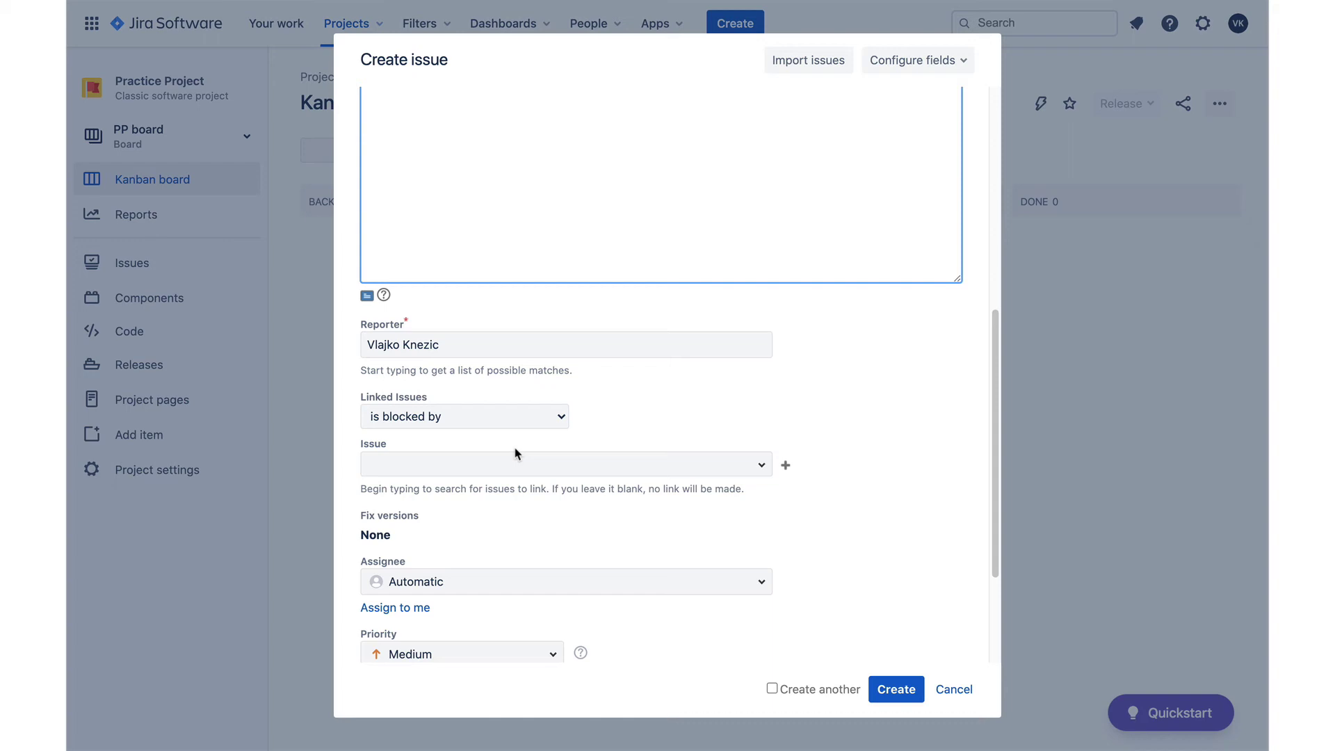
pyautogui.scroll(-2, 515, 453)
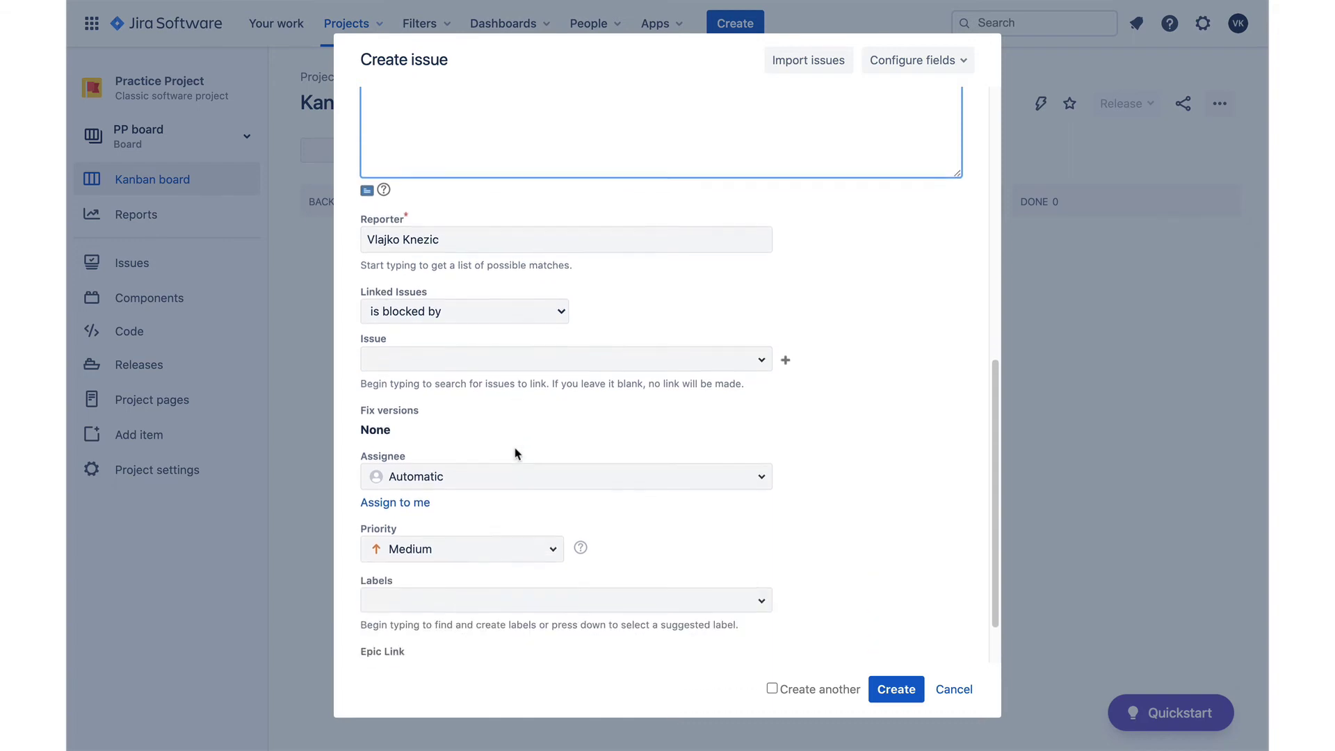
pyautogui.scroll(-1, 516, 452)
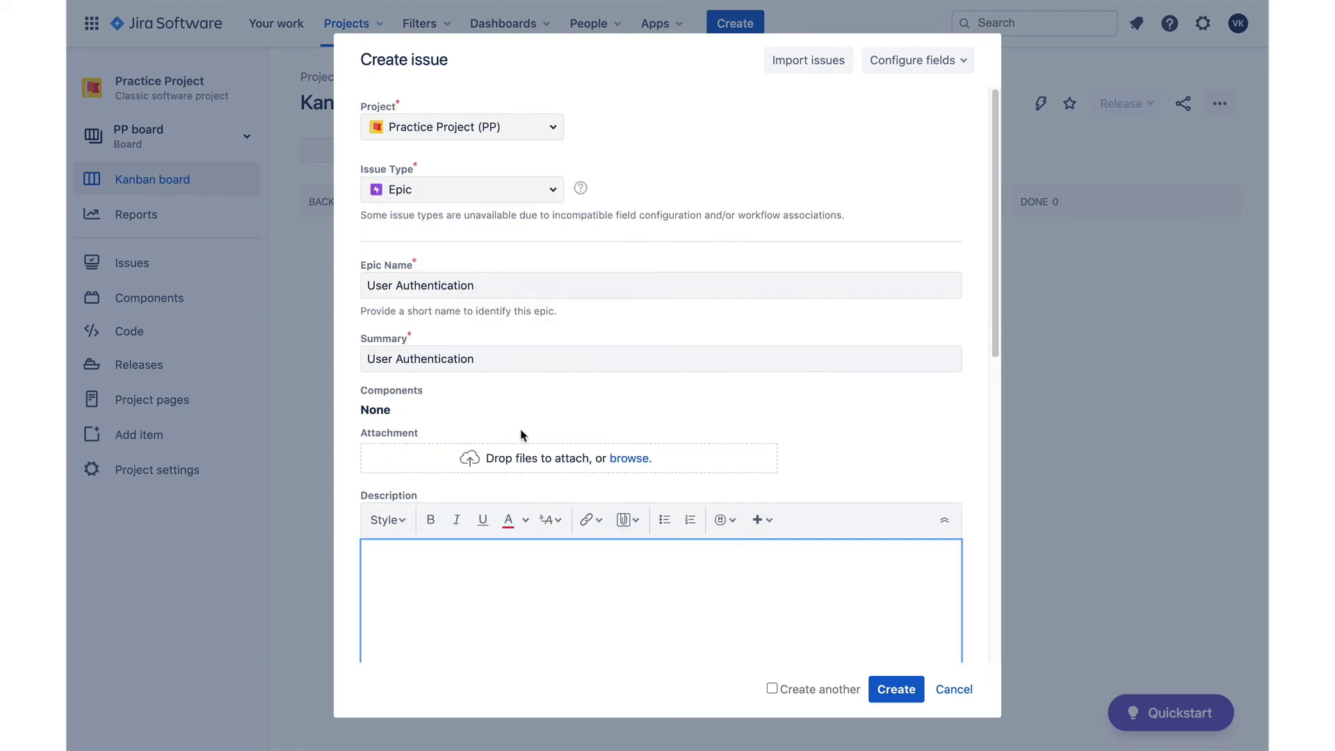
# - Create the User Authentication epic, then create a second epic named 'User Profile'
pyautogui.click(897, 689)
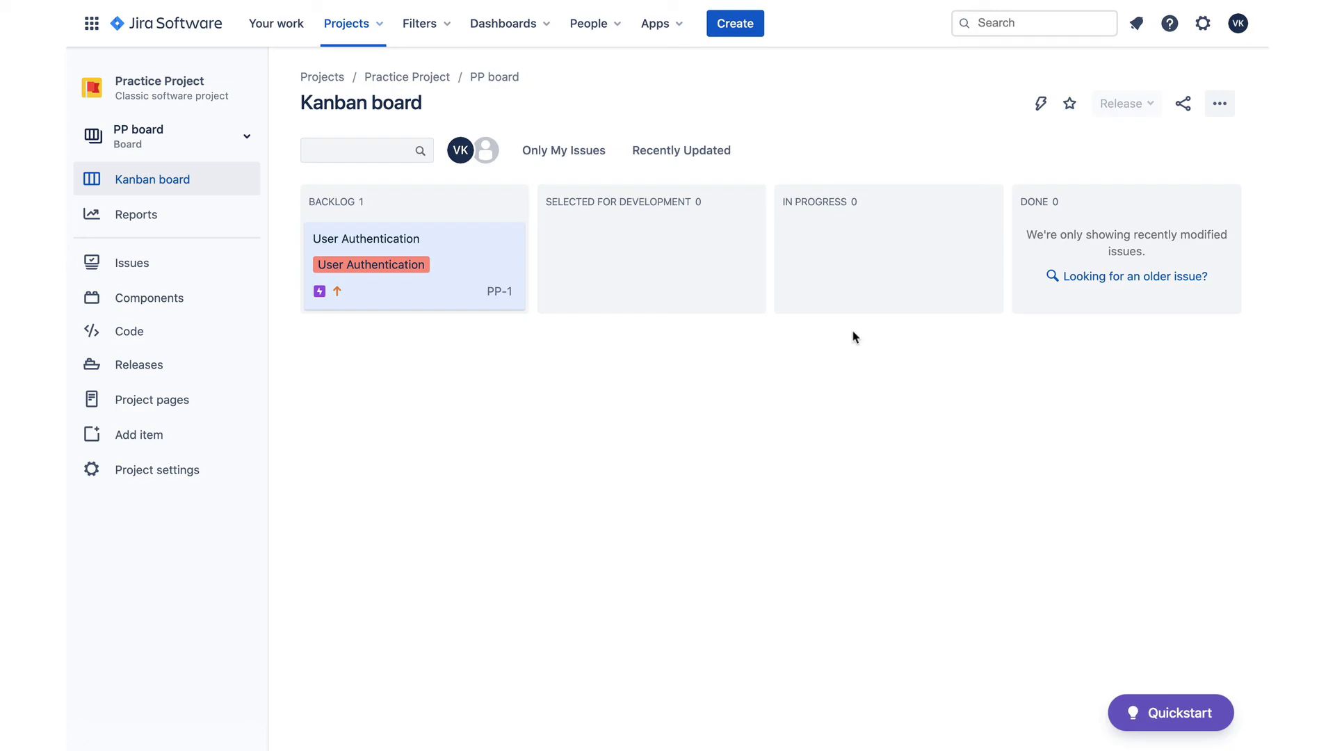
pyautogui.click(741, 31)
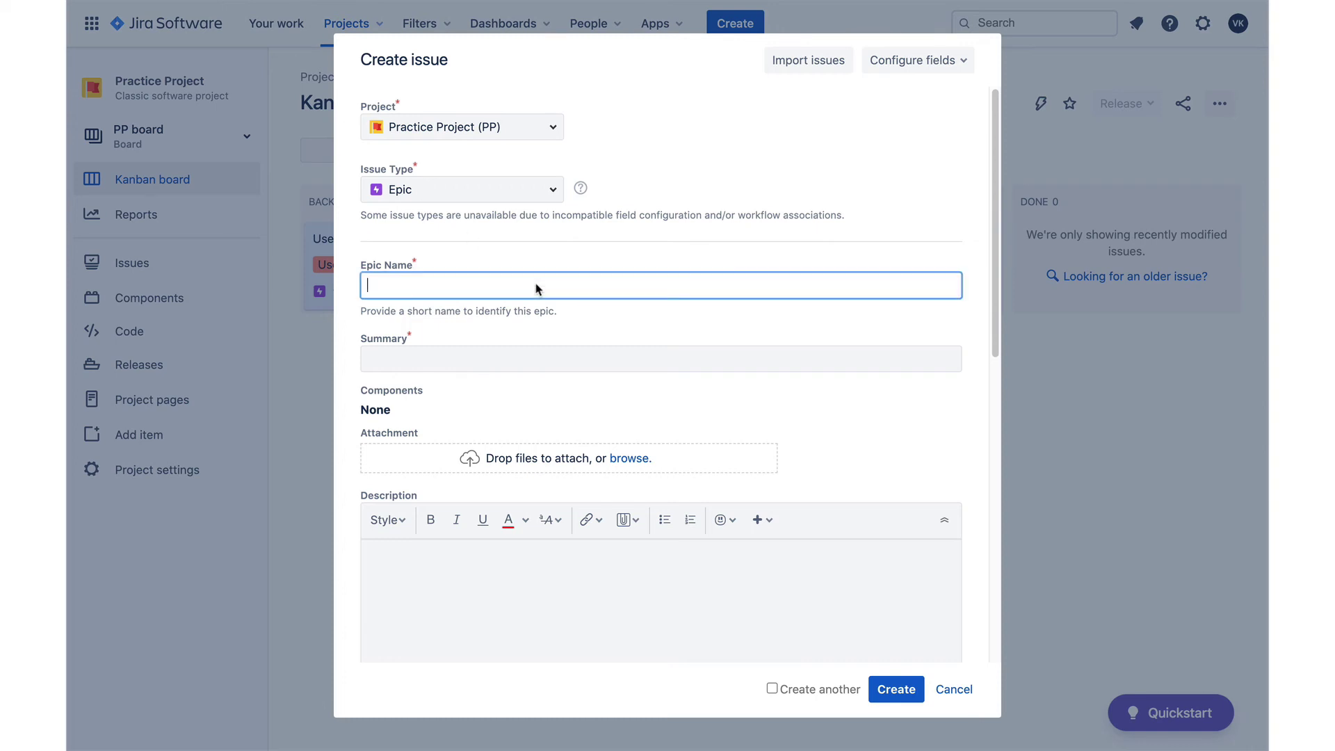
pyautogui.write('User Profile')
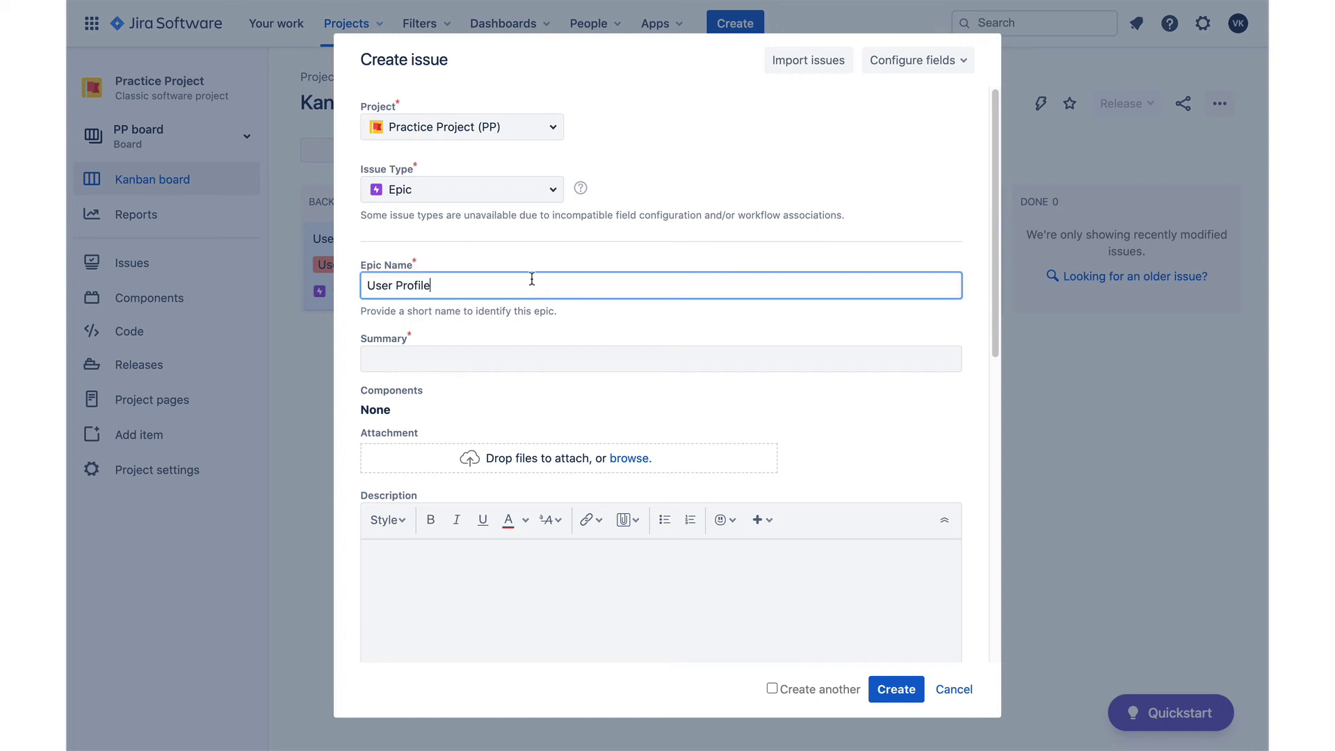
pyautogui.click(507, 355)
pyautogui.write('User Profile')
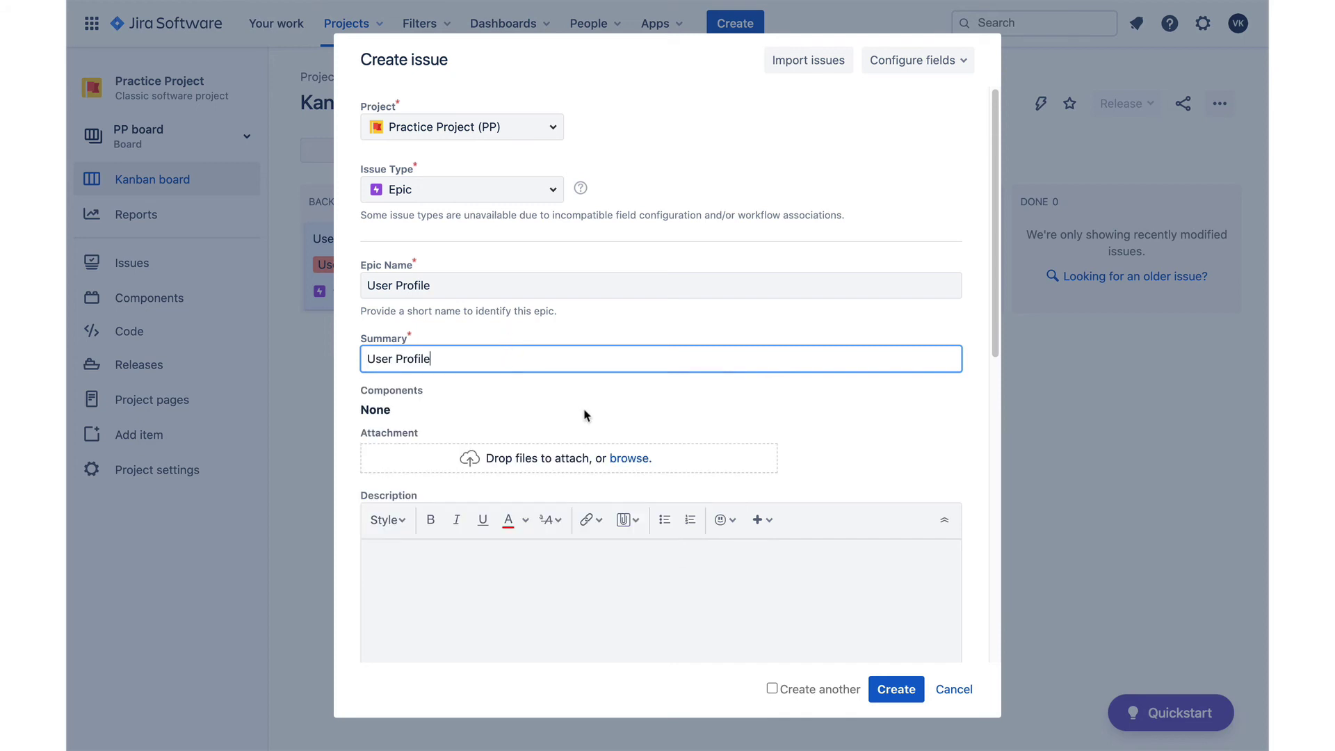
pyautogui.scroll(-3, 701, 493)
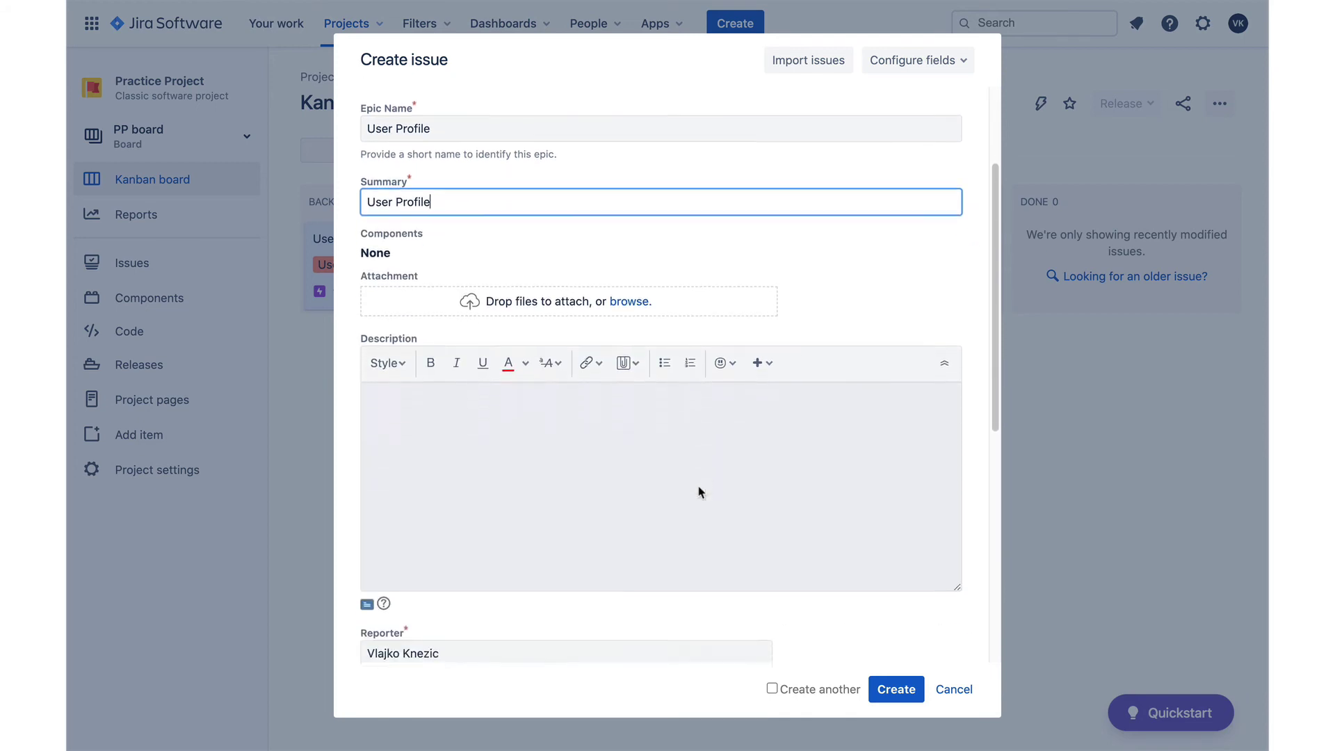
pyautogui.scroll(-2, 701, 492)
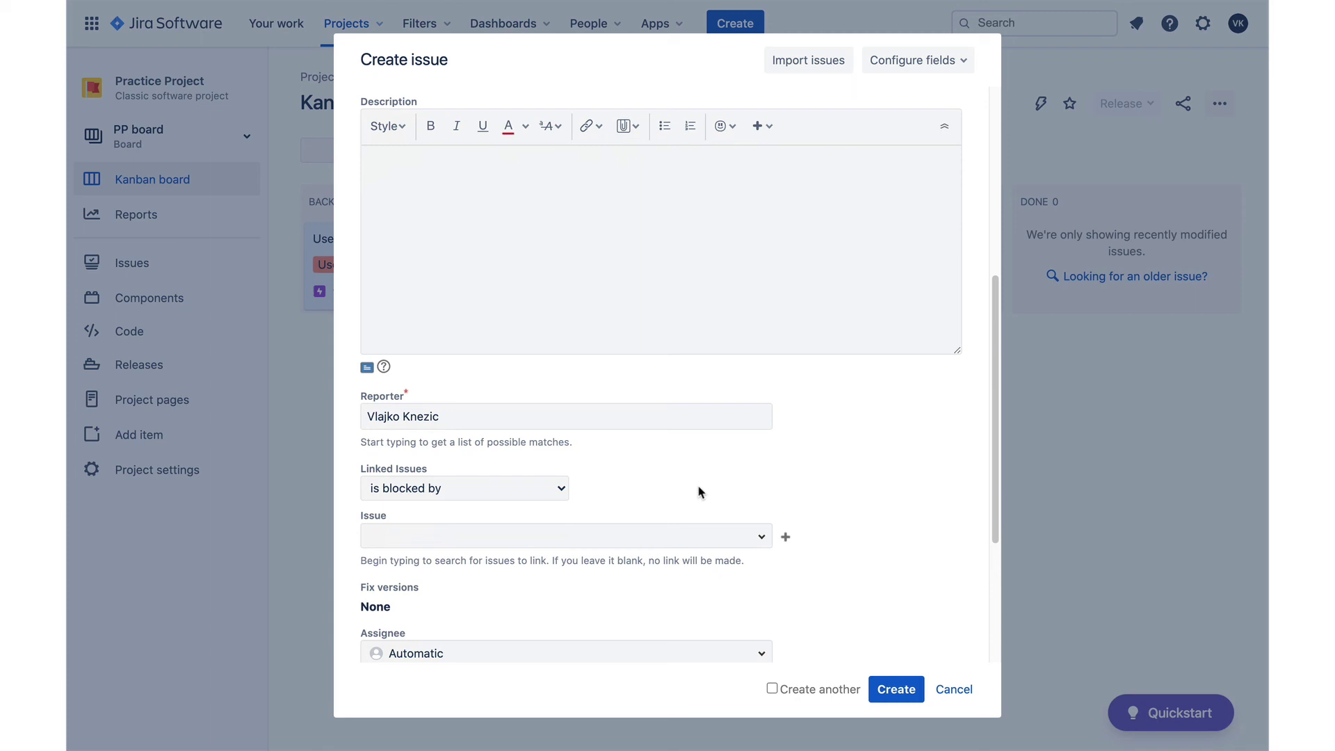
pyautogui.scroll(5, 699, 489)
pyautogui.click(899, 691)
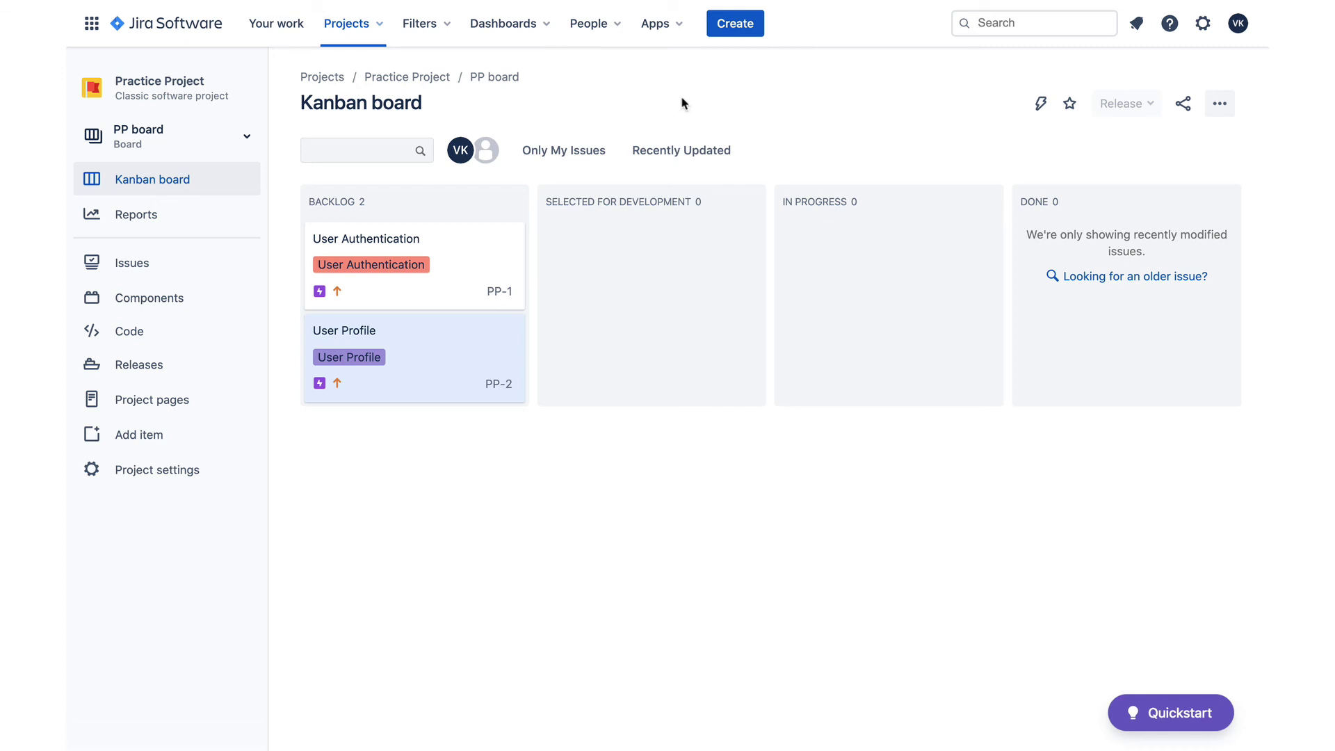
# - Create the Story 'Enable password reset' with Epic Link set to User Authentication (PP-1)
pyautogui.click(734, 26)
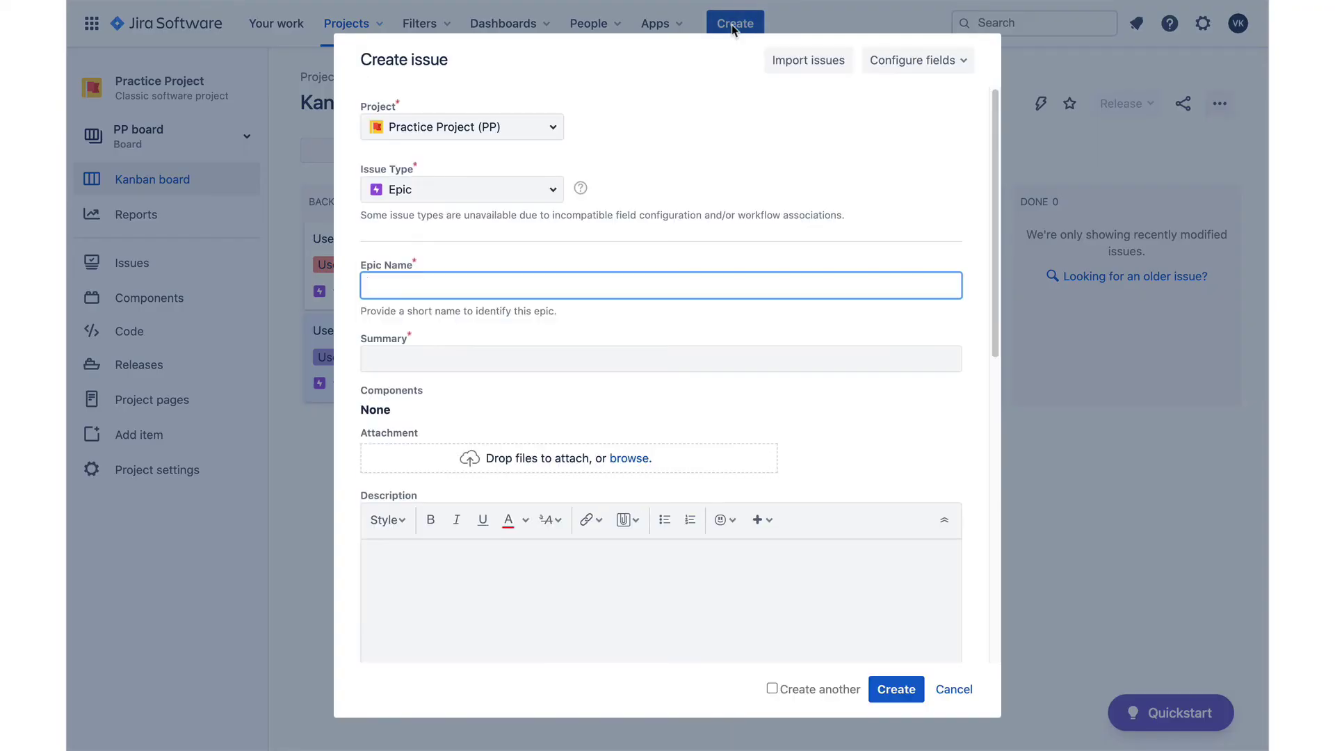
pyautogui.click(553, 190)
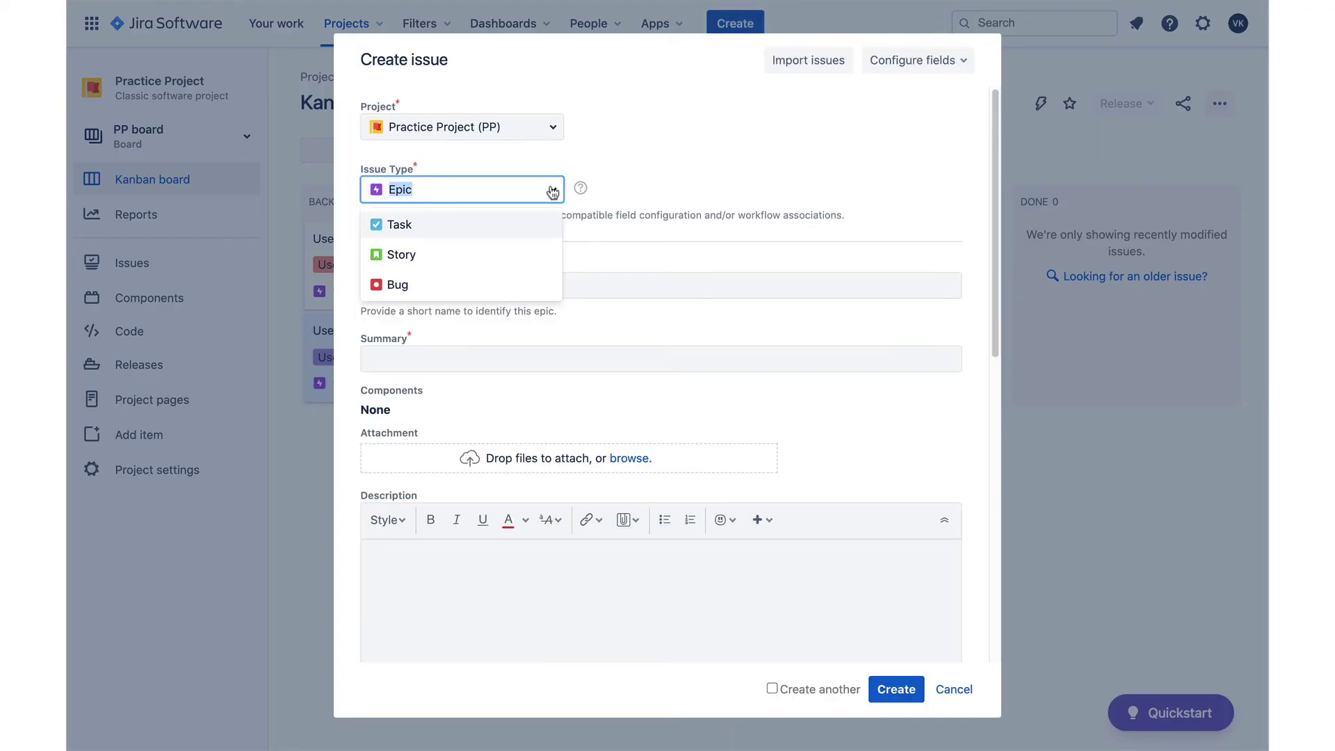
pyautogui.click(398, 256)
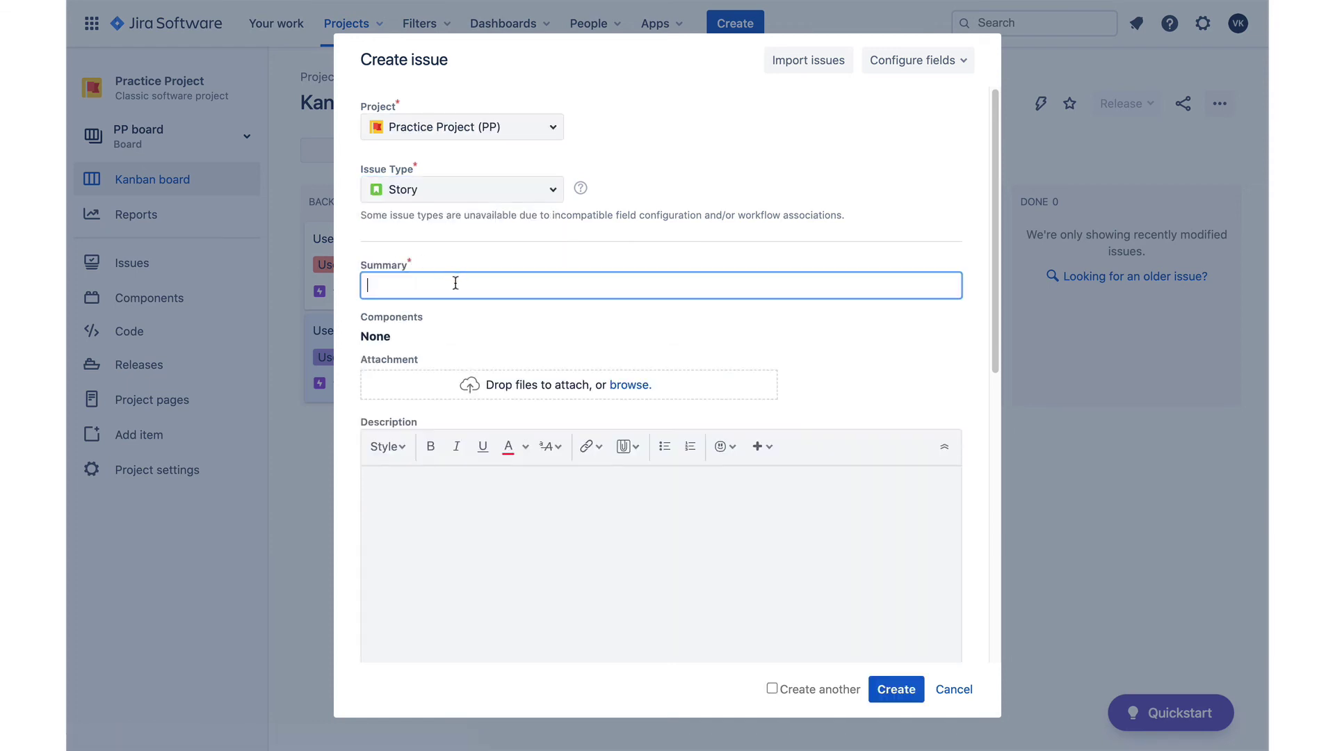
pyautogui.click(452, 284)
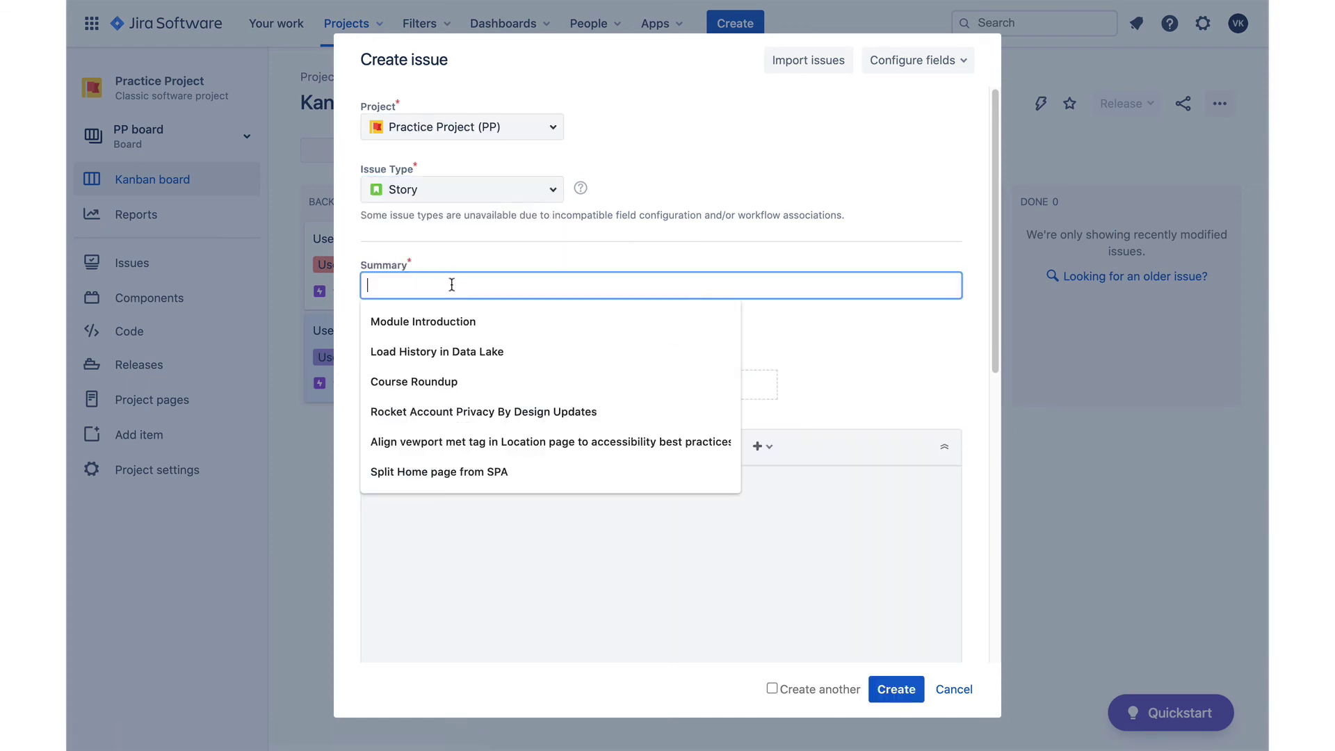
pyautogui.write('Enable password reset')
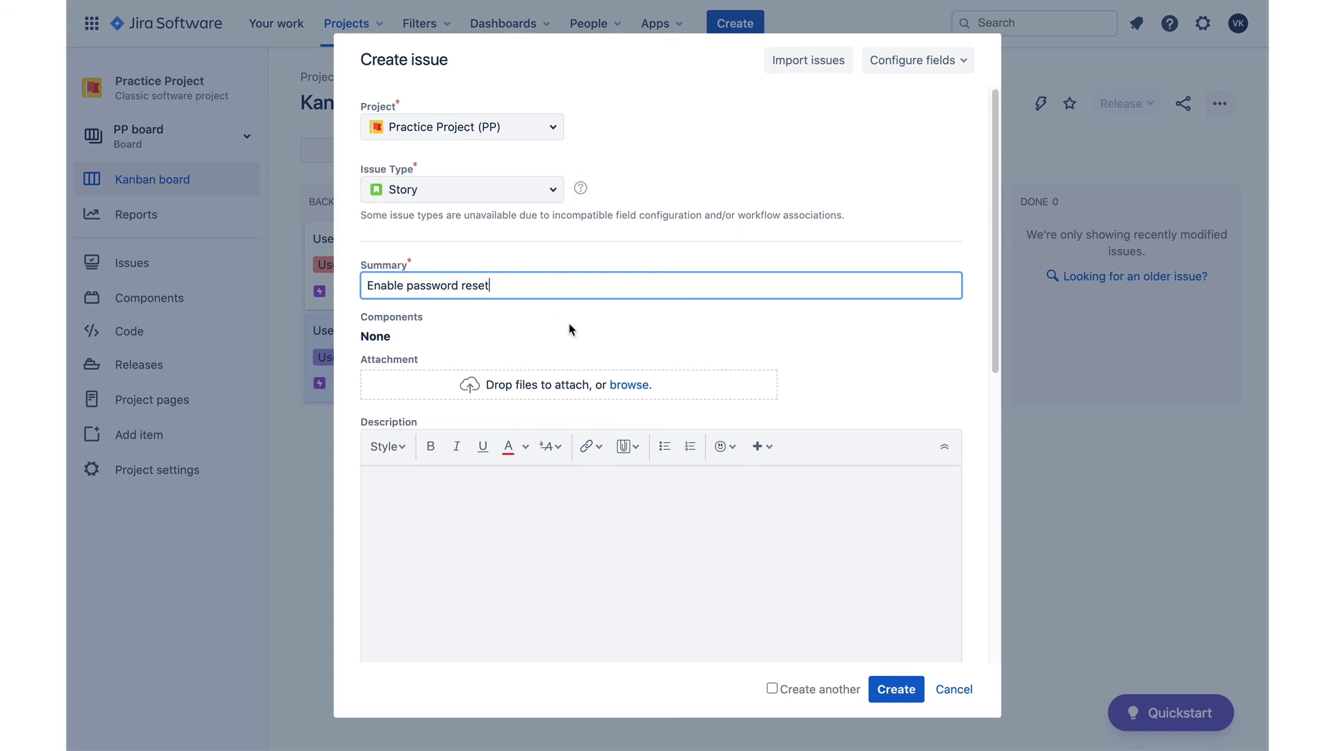
pyautogui.scroll(-1, 569, 329)
pyautogui.scroll(-4, 569, 329)
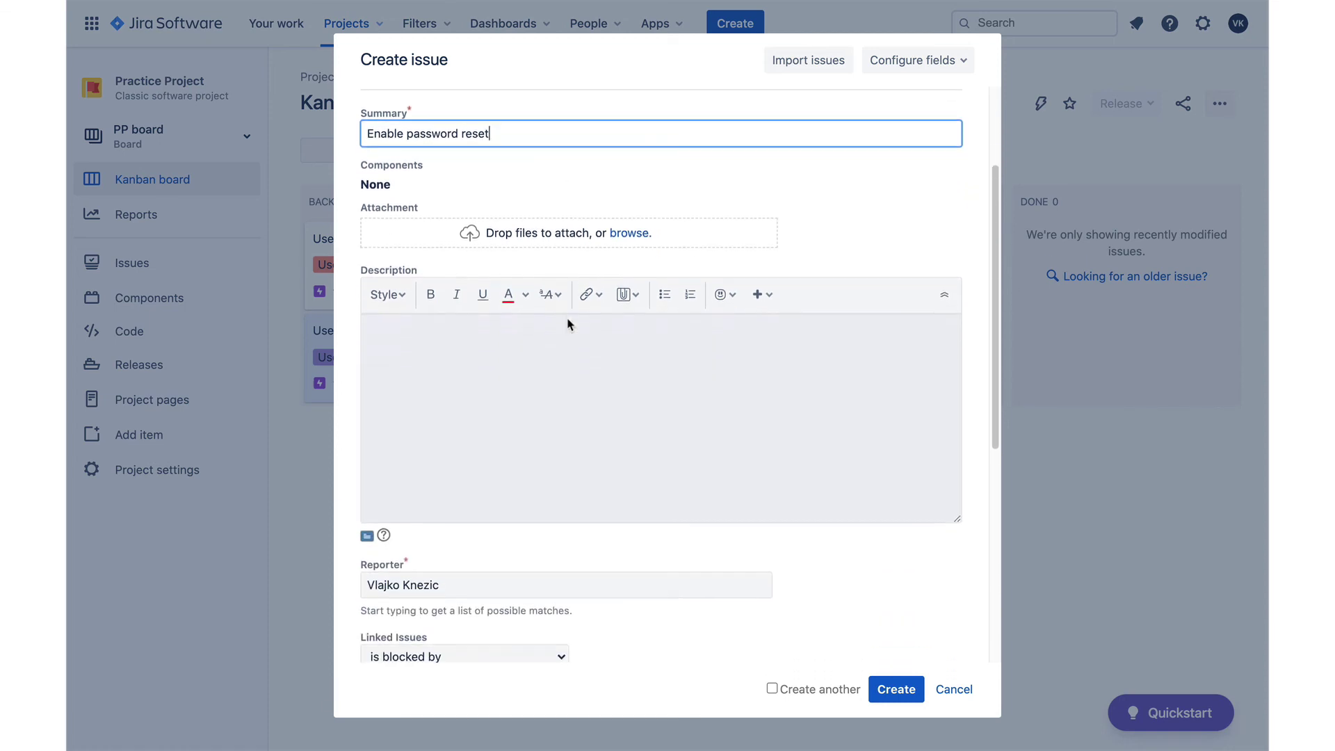
pyautogui.scroll(-3, 567, 324)
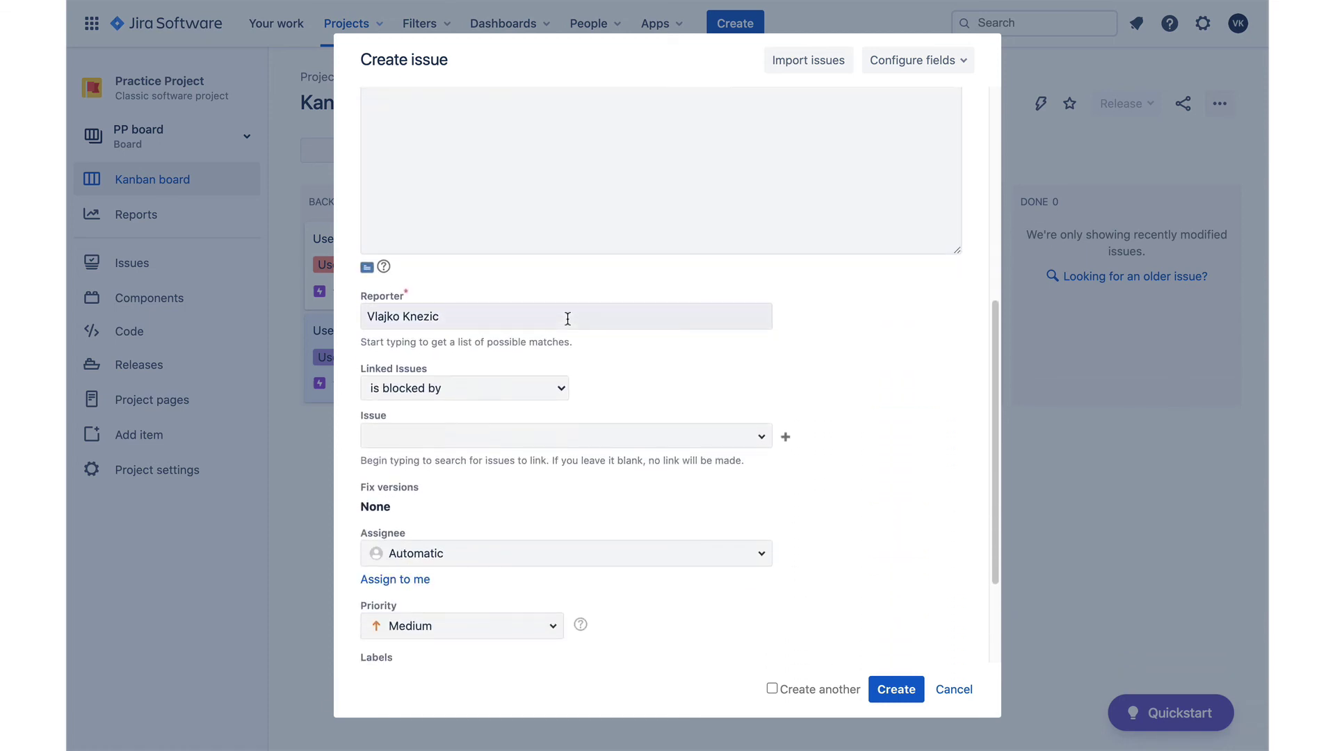
pyautogui.scroll(-2, 567, 319)
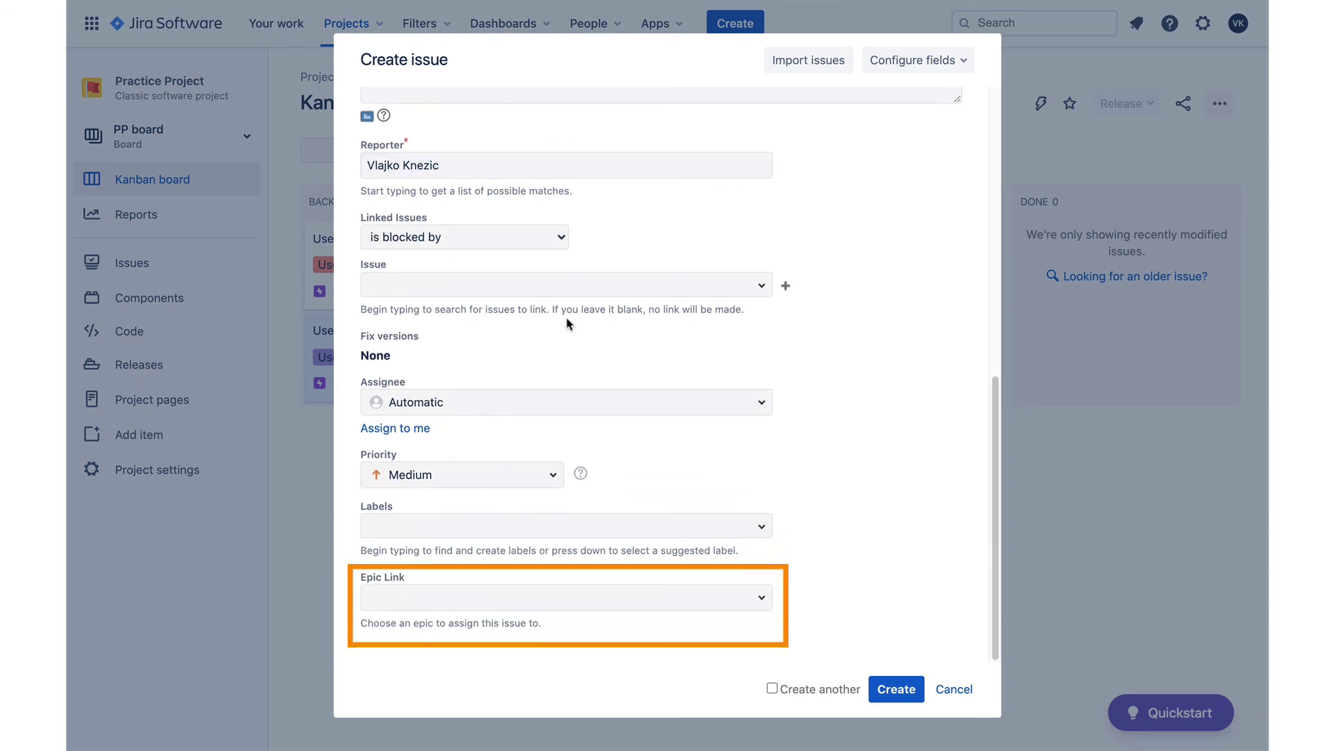
pyautogui.click(768, 602)
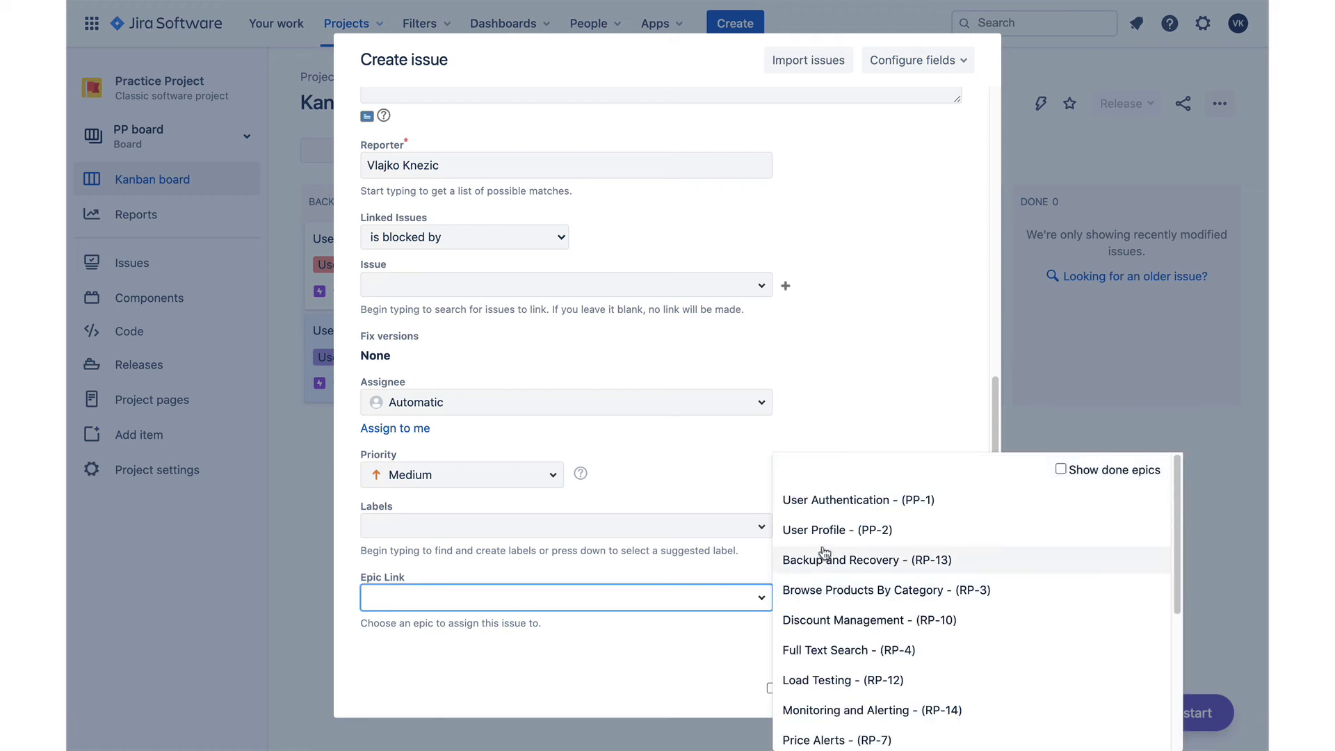
pyautogui.click(813, 509)
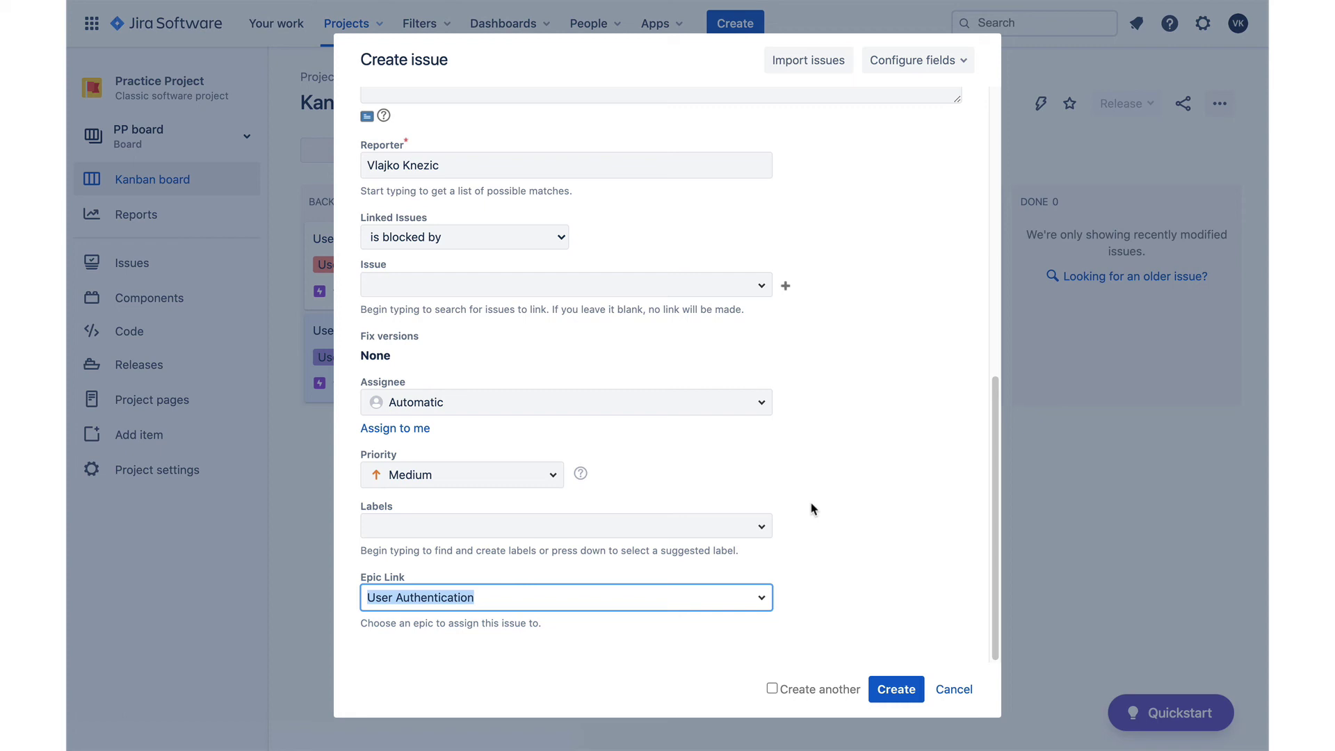
pyautogui.click(896, 690)
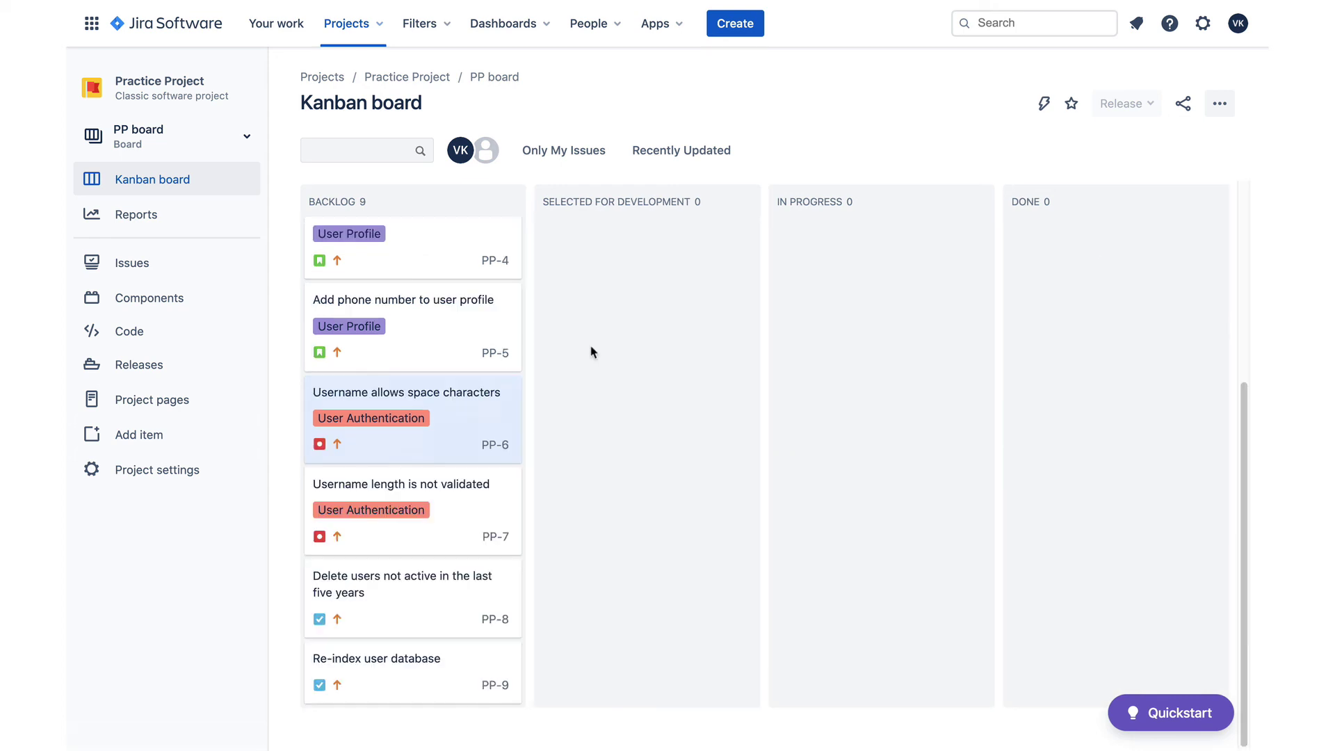
pyautogui.scroll(3, 592, 351)
pyautogui.scroll(2, 592, 352)
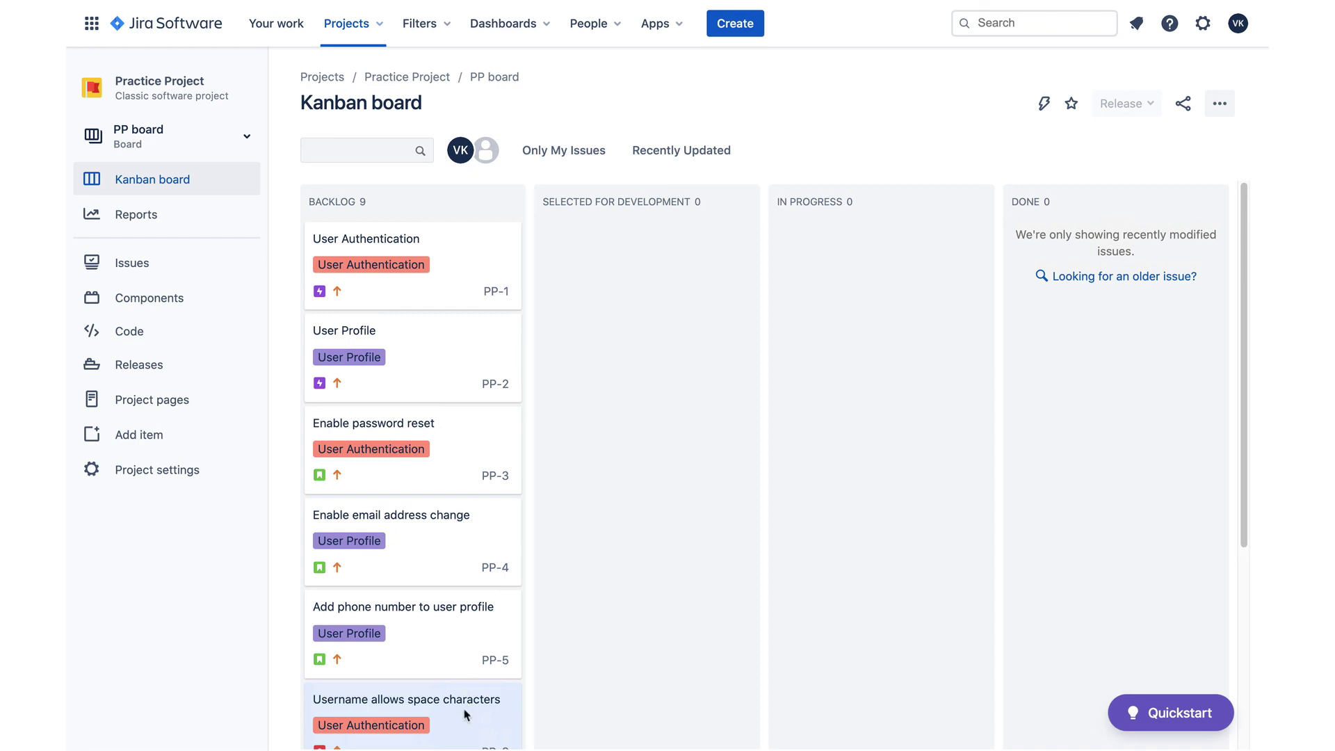
# - Move bugs PP-6 and PP-7 to the top of the Backlog
pyautogui.moveTo(467, 695); pyautogui.dragTo(481, 244)
pyautogui.scroll(-3, 478, 650)
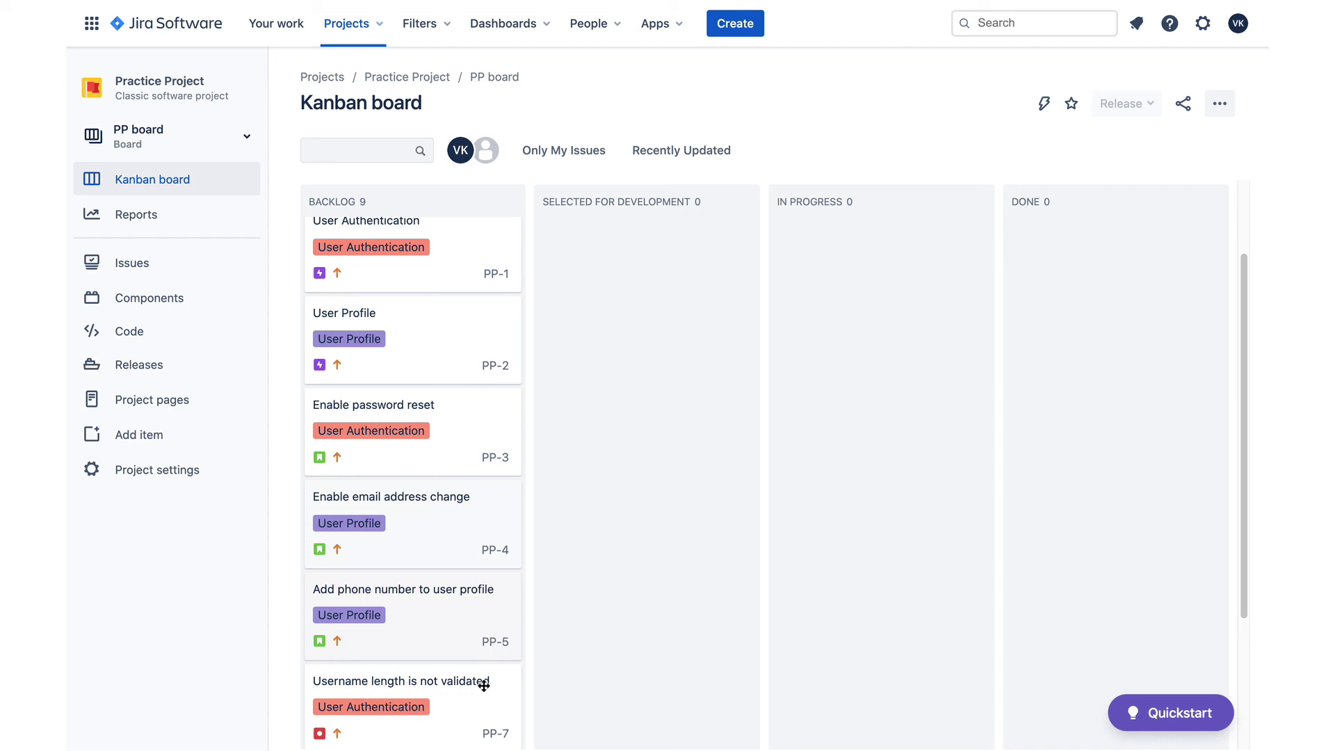
pyautogui.moveTo(482, 707); pyautogui.dragTo(495, 292)
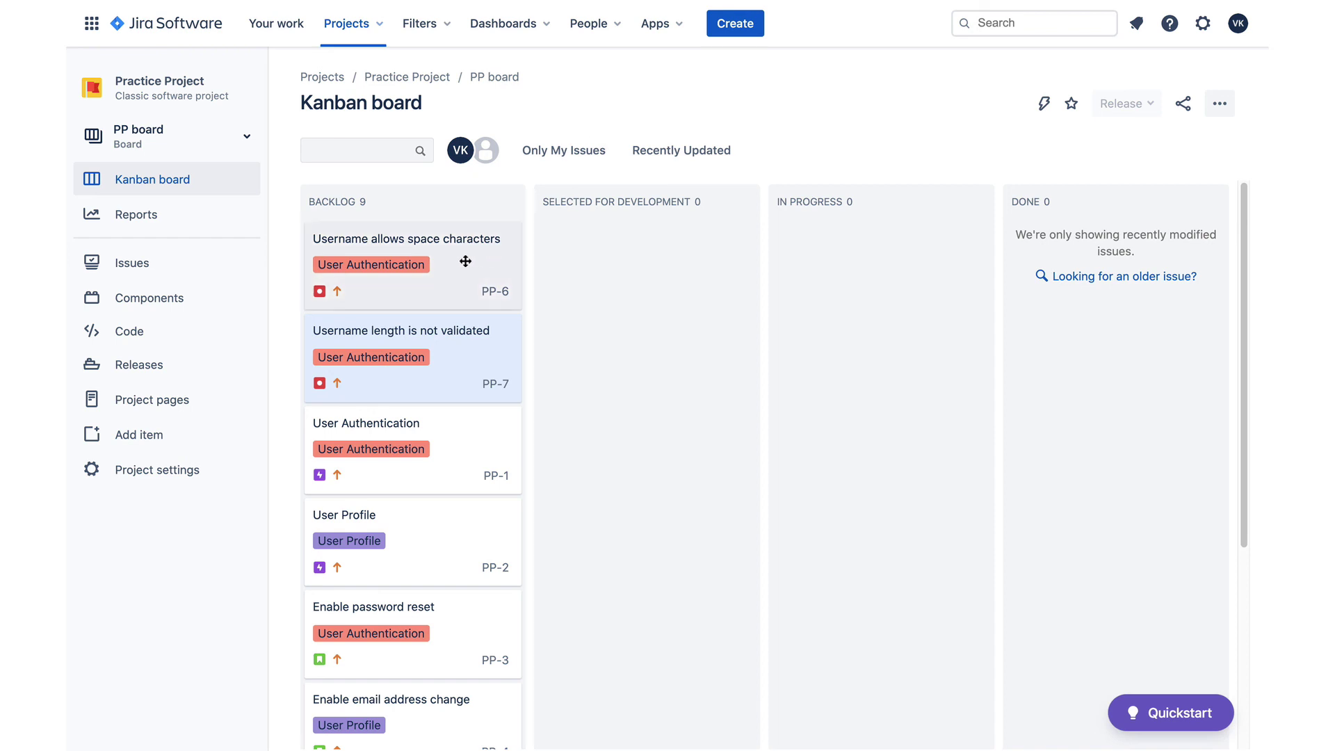
# - Move PP-6 through Selected for Development and In Progress into Done
pyautogui.moveTo(466, 261); pyautogui.dragTo(701, 263)
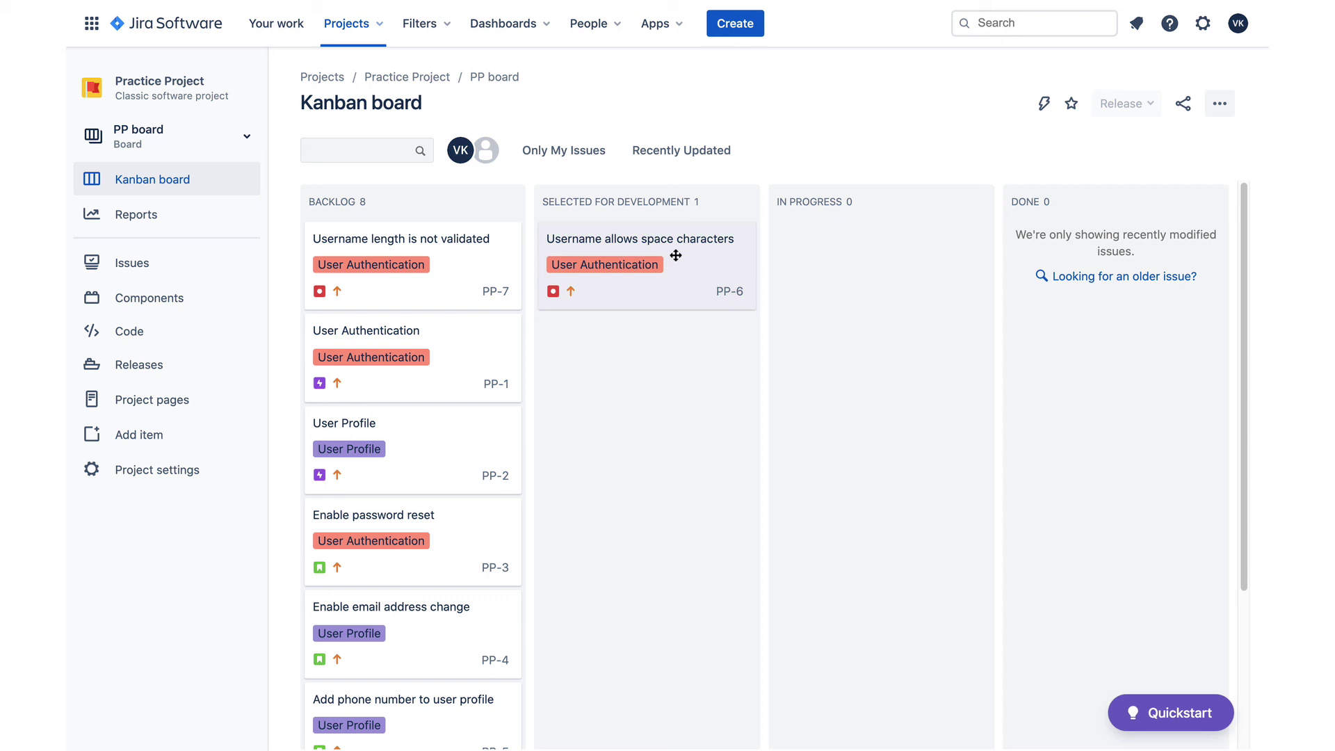
pyautogui.moveTo(676, 255); pyautogui.dragTo(903, 255)
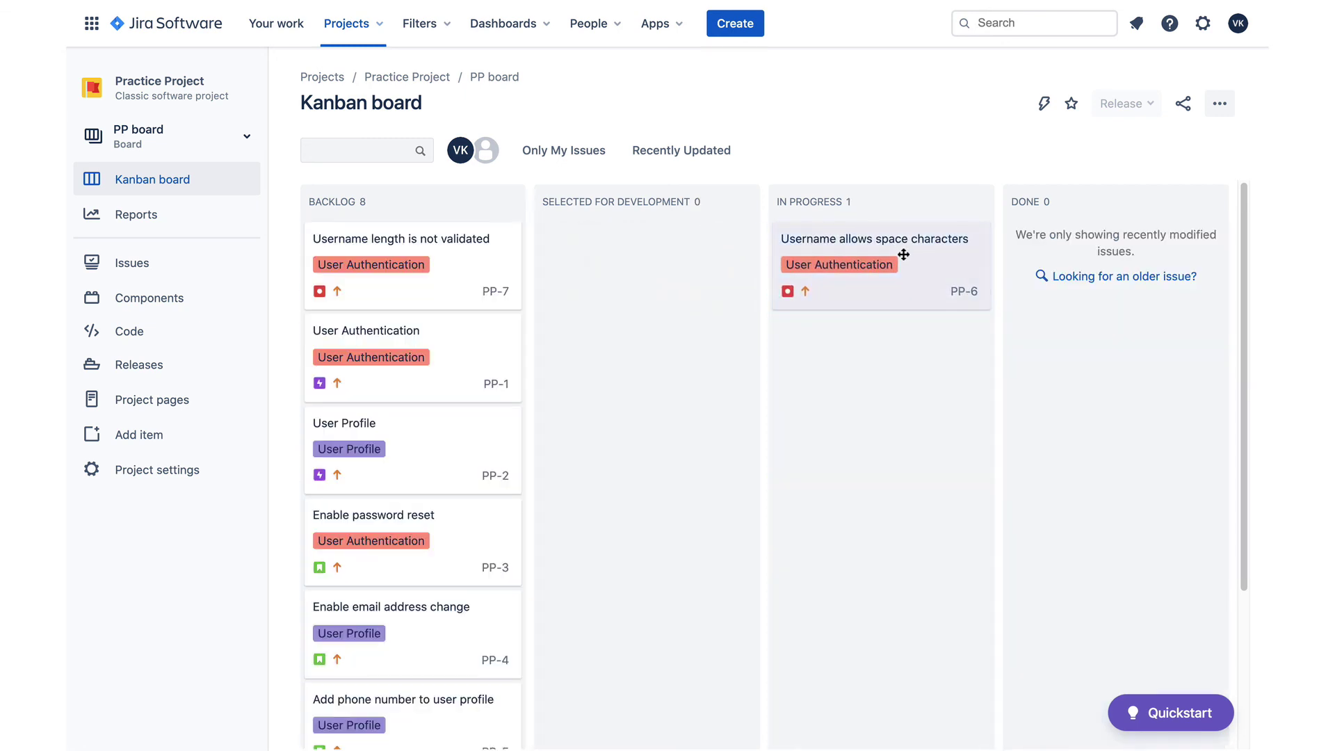
pyautogui.moveTo(877, 248); pyautogui.dragTo(1100, 248)
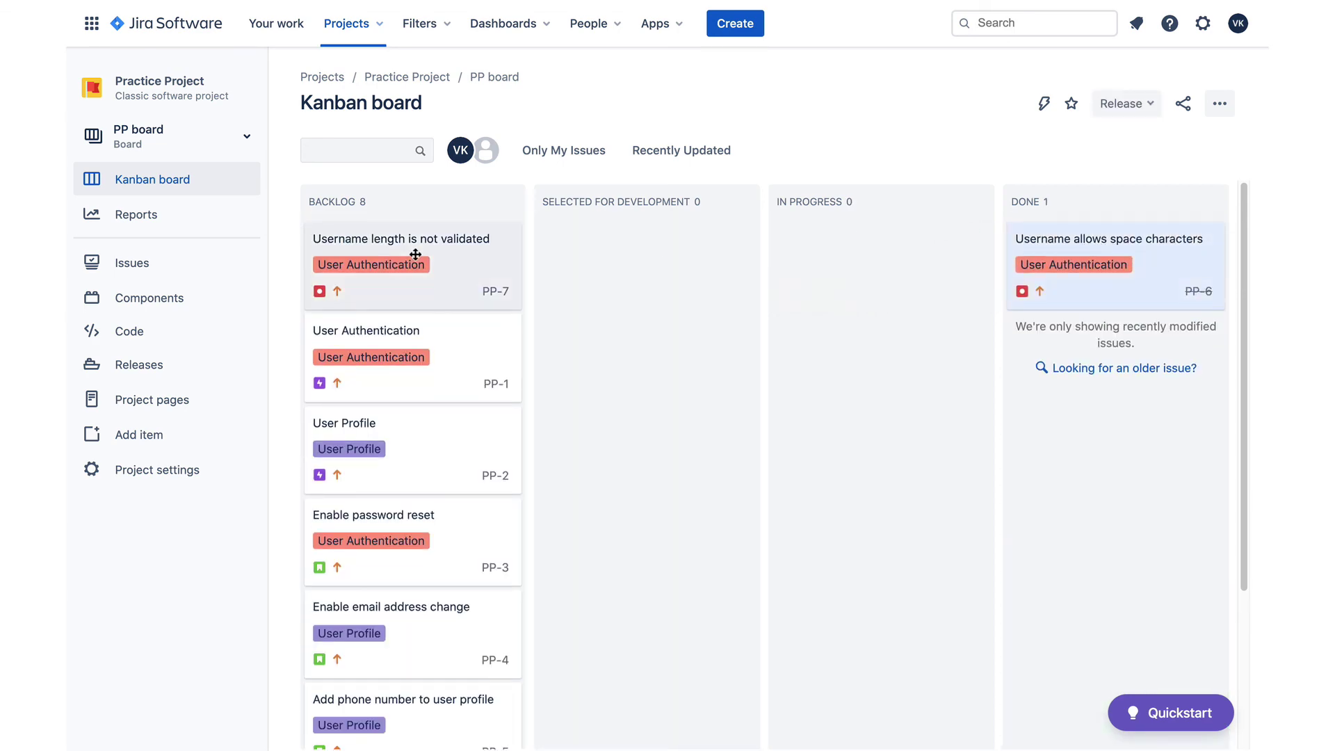
# - Move PP-1, PP-2 and PP-7 into Done, and PP-3 to PP-5 into Selected for Development
pyautogui.moveTo(416, 256); pyautogui.dragTo(691, 301)
pyautogui.moveTo(419, 281); pyautogui.dragTo(677, 486)
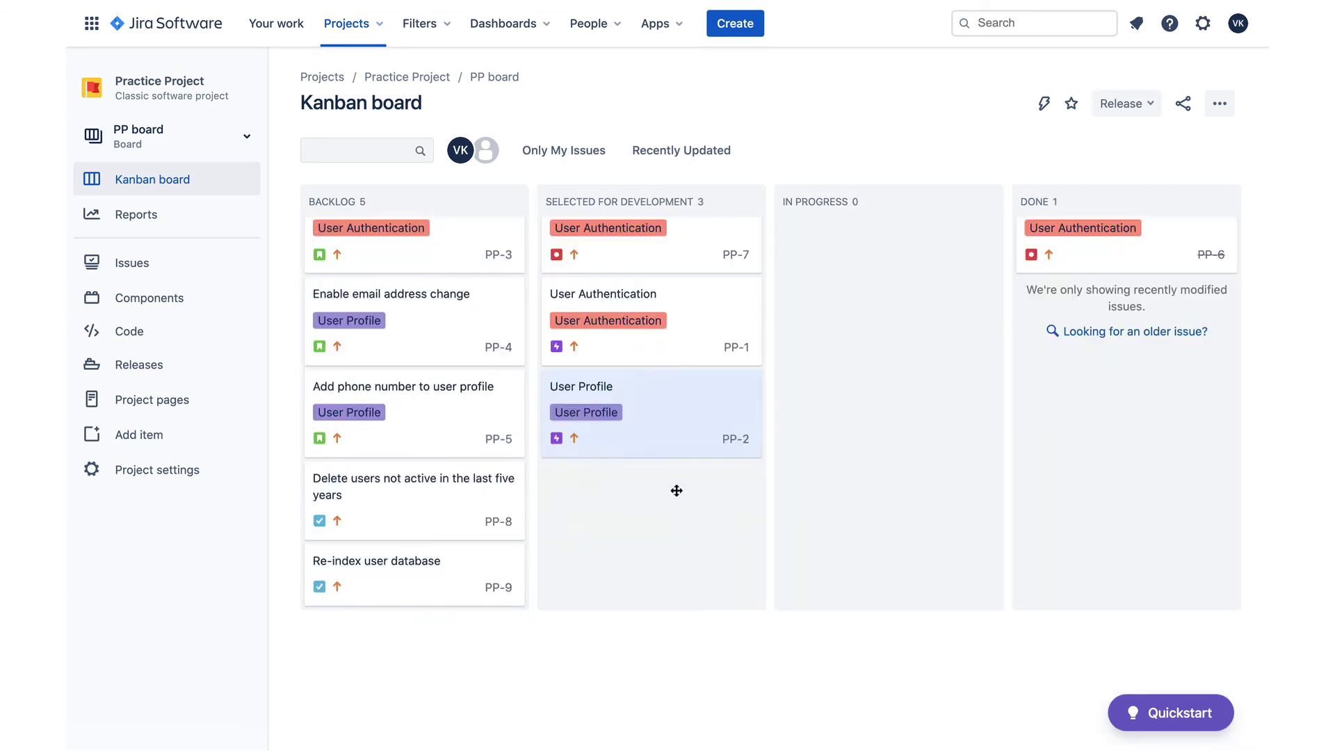
pyautogui.moveTo(677, 277); pyautogui.dragTo(925, 326)
pyautogui.moveTo(626, 278); pyautogui.dragTo(890, 445)
pyautogui.moveTo(487, 271); pyautogui.dragTo(563, 345)
pyautogui.moveTo(389, 258); pyautogui.dragTo(612, 449)
pyautogui.moveTo(890, 358); pyautogui.dragTo(1094, 487)
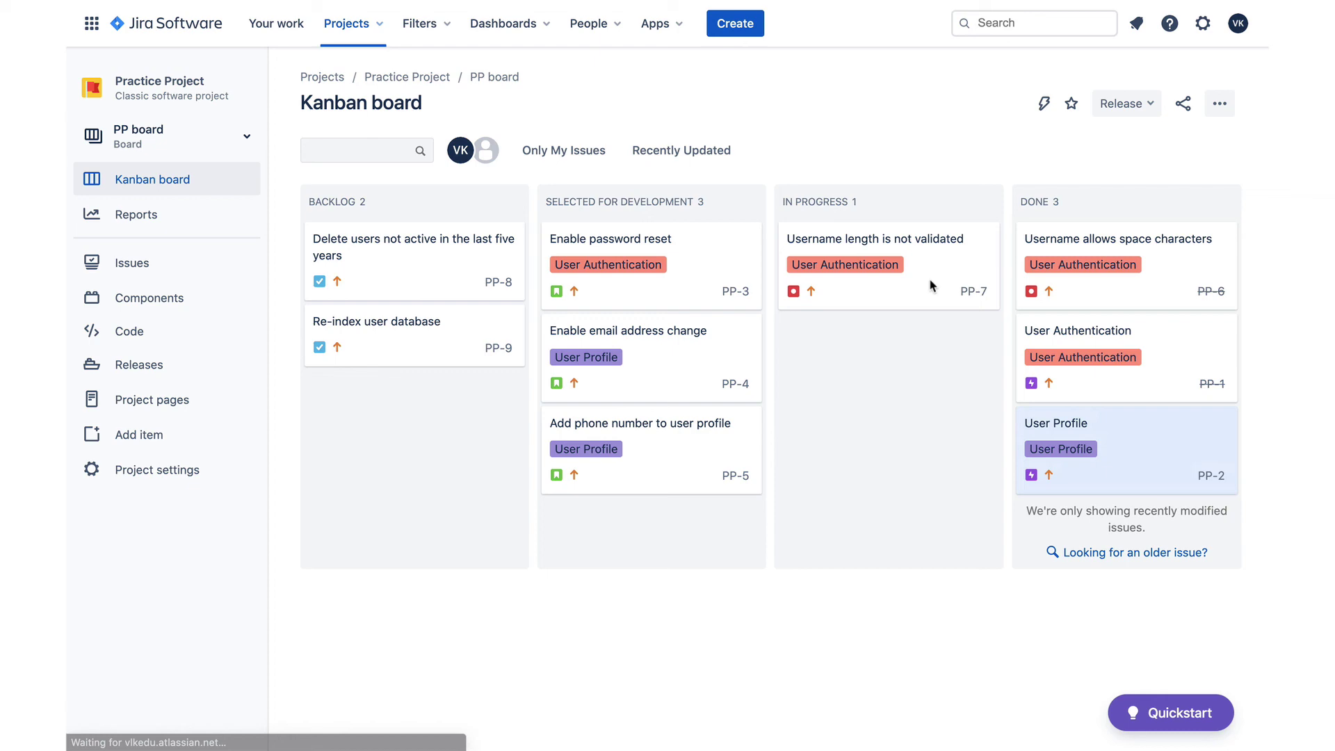
pyautogui.moveTo(889, 264); pyautogui.dragTo(1094, 390)
pyautogui.moveTo(640, 445); pyautogui.dragTo(904, 431)
# - Move PP-3, PP-4, PP-5, PP-8 and PP-9 through In Progress into Done
pyautogui.moveTo(647, 348); pyautogui.dragTo(884, 348)
pyautogui.moveTo(647, 264); pyautogui.dragTo(890, 264)
pyautogui.moveTo(389, 251); pyautogui.dragTo(647, 251)
pyautogui.moveTo(389, 320); pyautogui.dragTo(890, 515)
pyautogui.moveTo(662, 238); pyautogui.dragTo(891, 521)
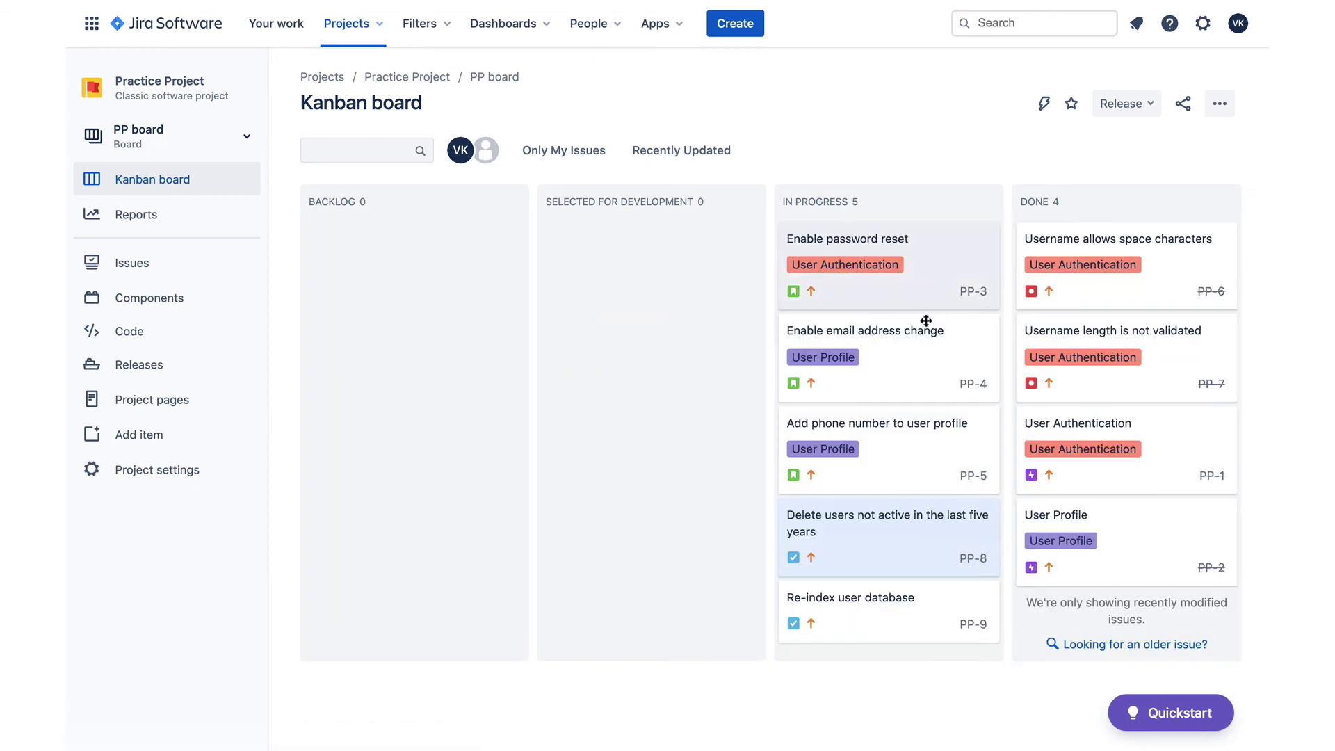
pyautogui.moveTo(925, 327); pyautogui.dragTo(1113, 612)
pyautogui.moveTo(890, 264); pyautogui.dragTo(1112, 612)
pyautogui.moveTo(874, 238); pyautogui.dragTo(1113, 696)
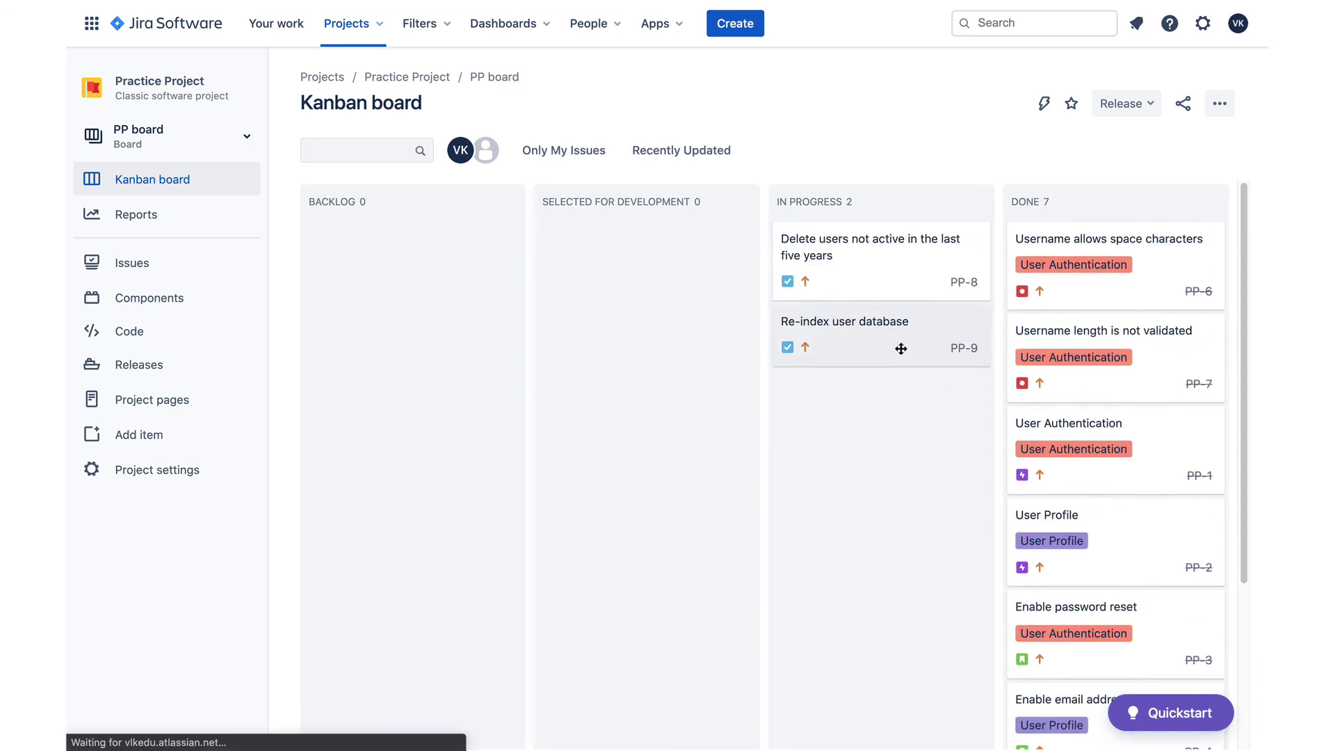
pyautogui.moveTo(900, 346); pyautogui.dragTo(1113, 626)
pyautogui.moveTo(890, 278); pyautogui.dragTo(1096, 406)
pyautogui.scroll(5, 1097, 405)
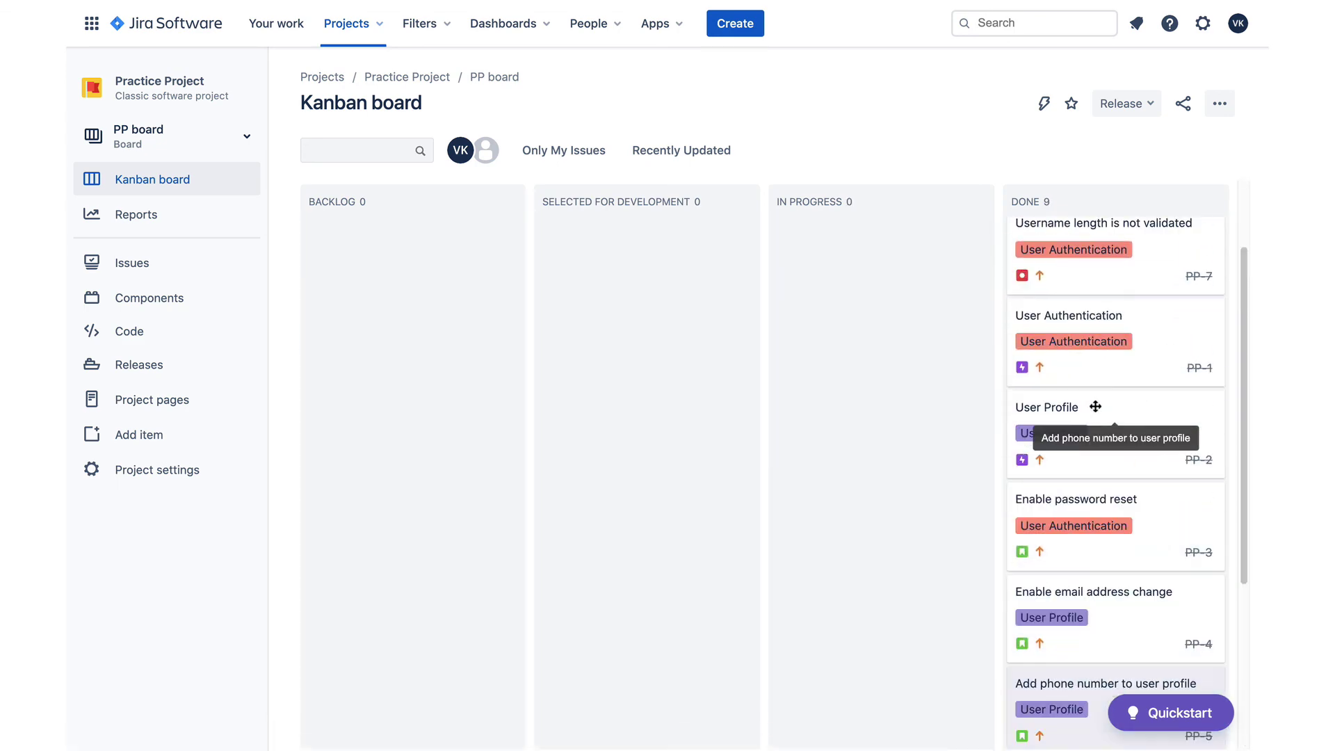